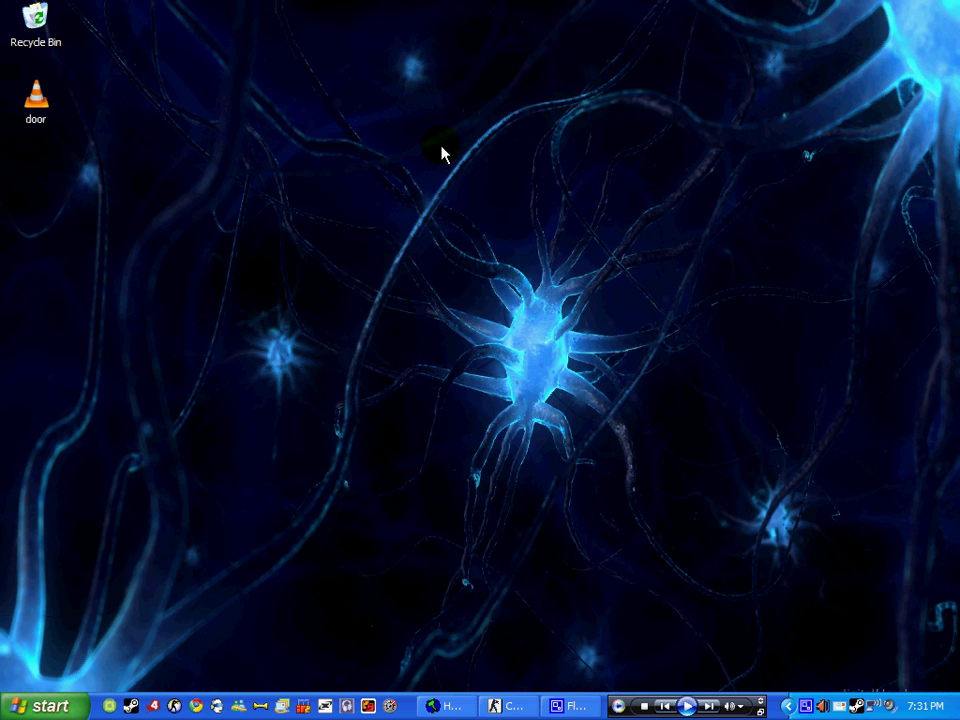
- Switch to the door_tutorial.vmf map in Hammer and select the thin frame brush on the hinge side of the doorway
left_click(420, 708)
key("z")
key("w")
key("Up")
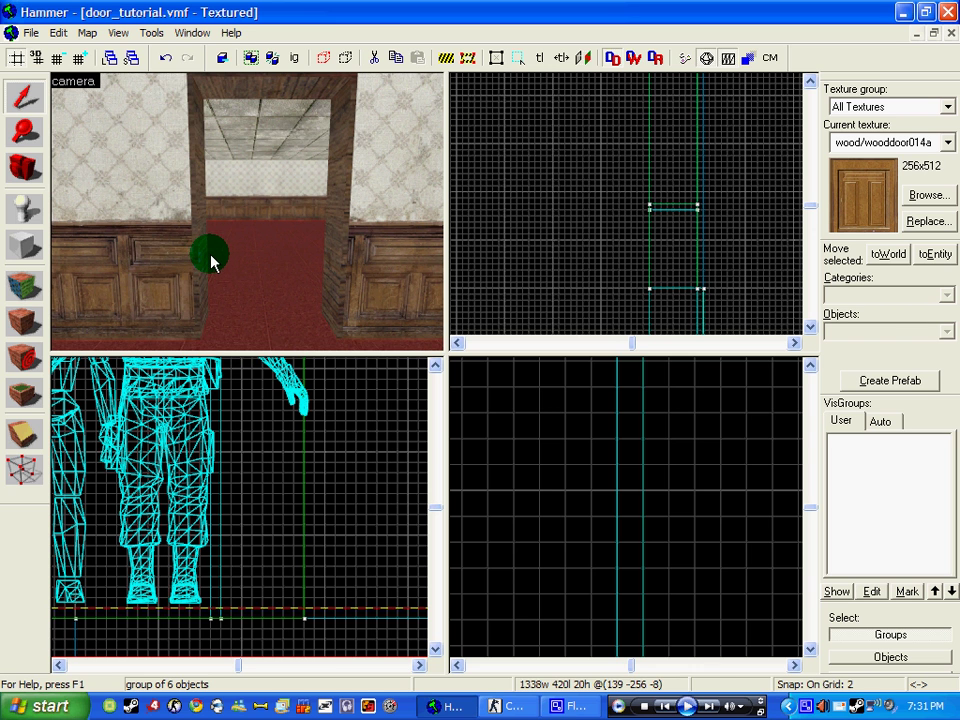
left_click(203, 264)
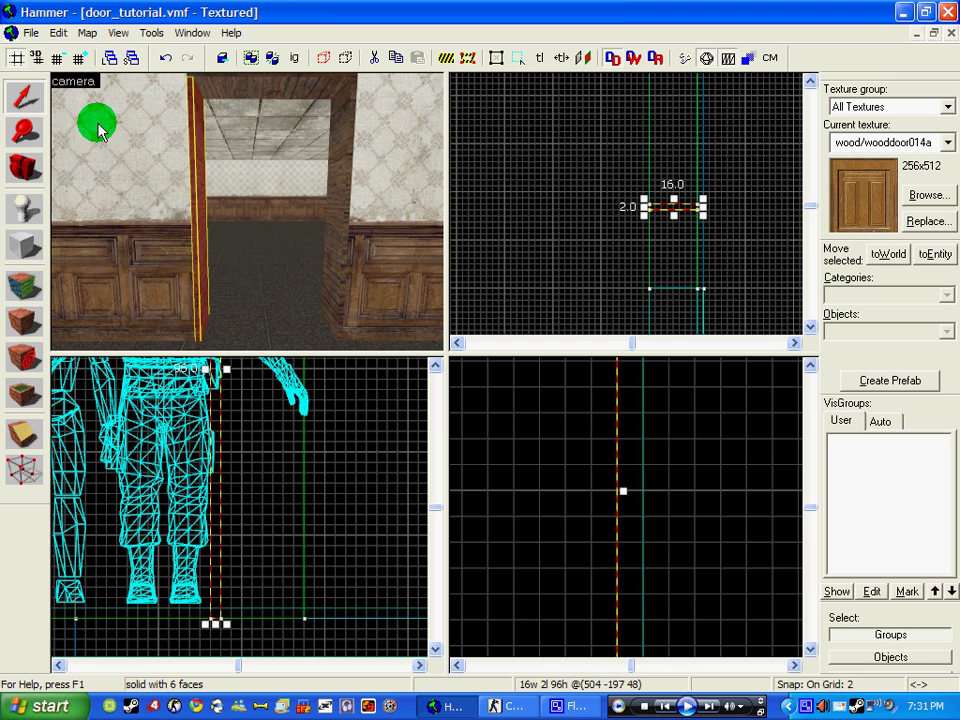
- Create a door block 16 wide, 52 long and 96 high that fills the opening inside the doorframe
left_click(22, 242)
scroll(613, 255, "down", 2)
scroll(369, 469, "down", 3)
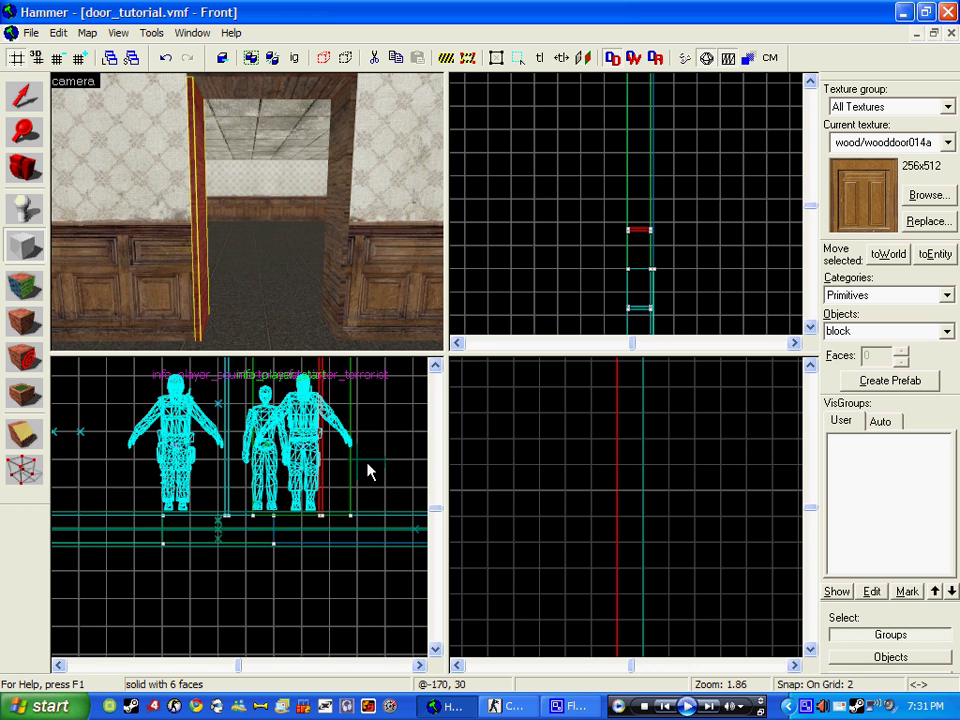
scroll(352, 455, "up", 10)
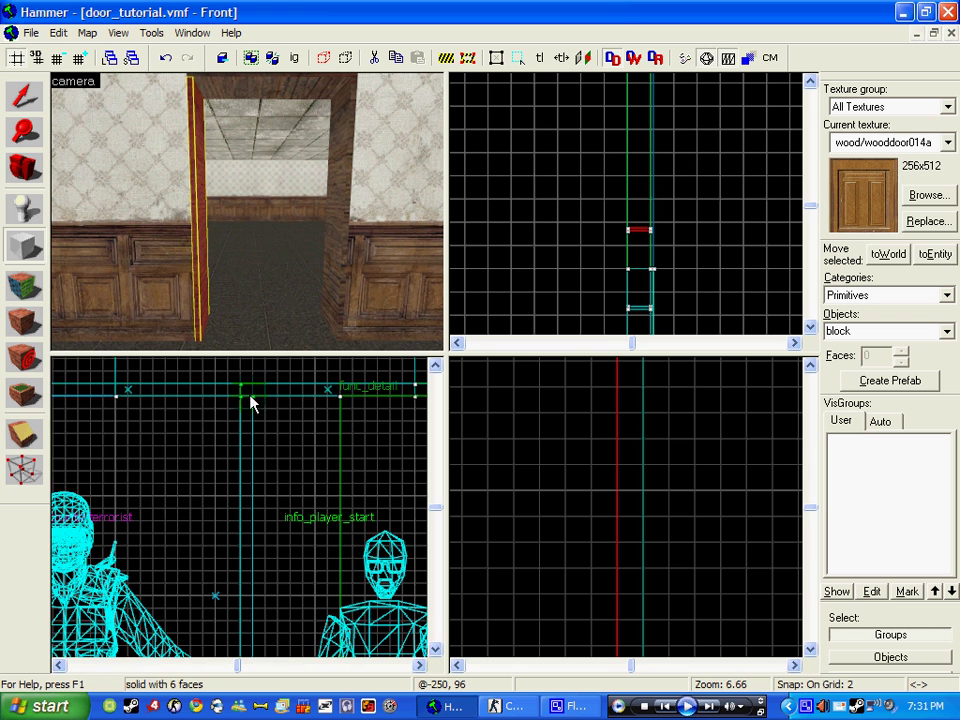
left_click_drag(251, 403, 304, 549)
scroll(411, 549, "down", 4)
key("Right")
key("Down")
key("Down")
key("Down")
left_click(276, 323)
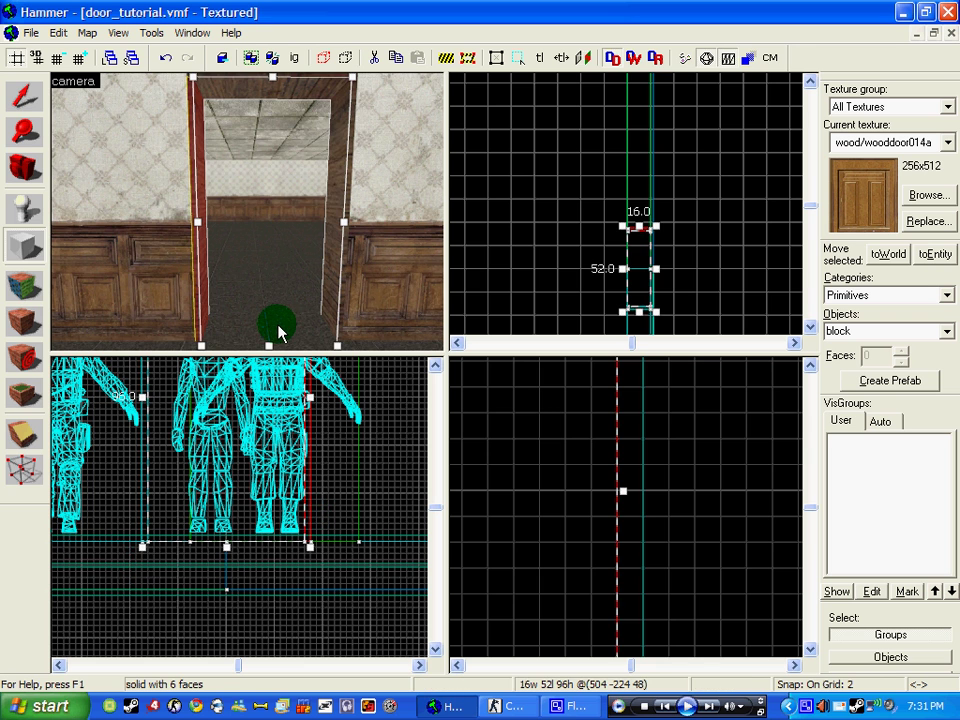
key("Down")
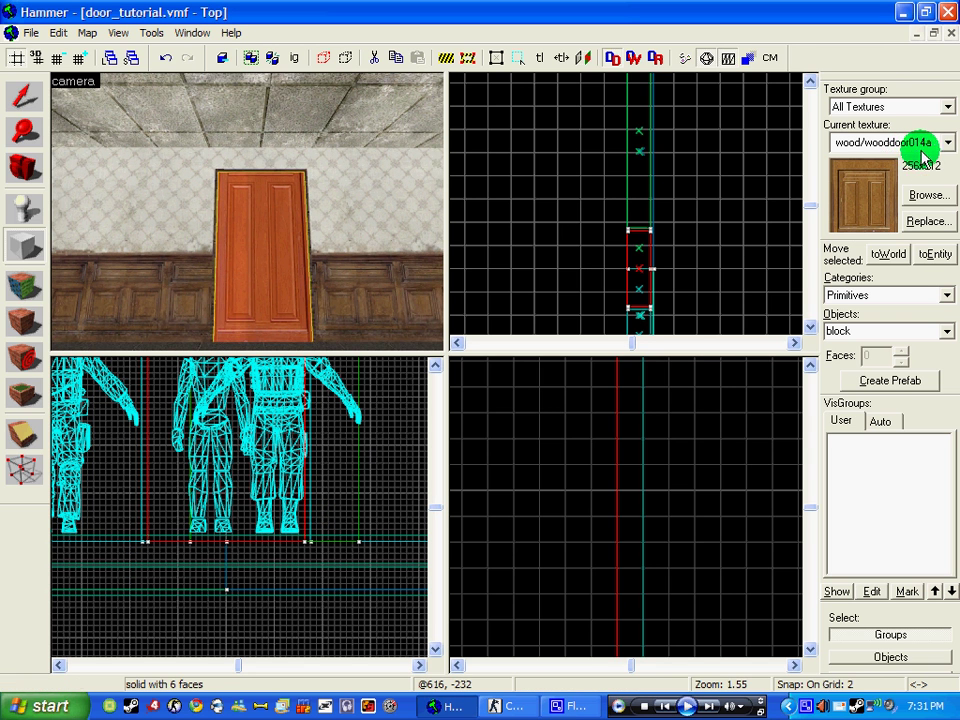
- Pick the wood/wooddoor014a texture from the texture browser and look over the new door block in the doorway
left_click(928, 193)
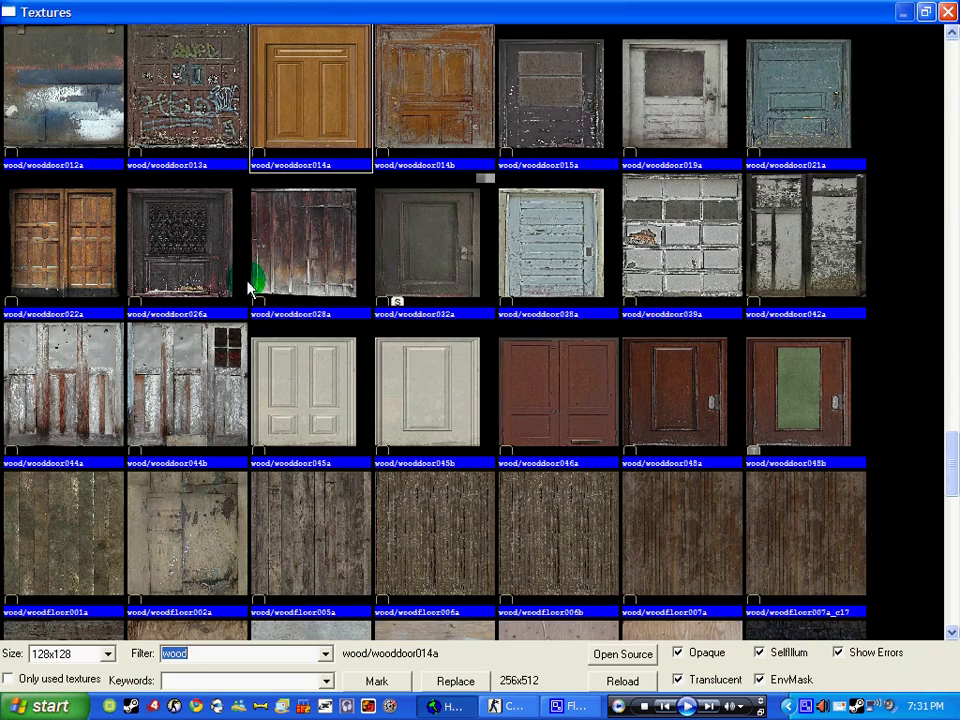
double_click(305, 110)
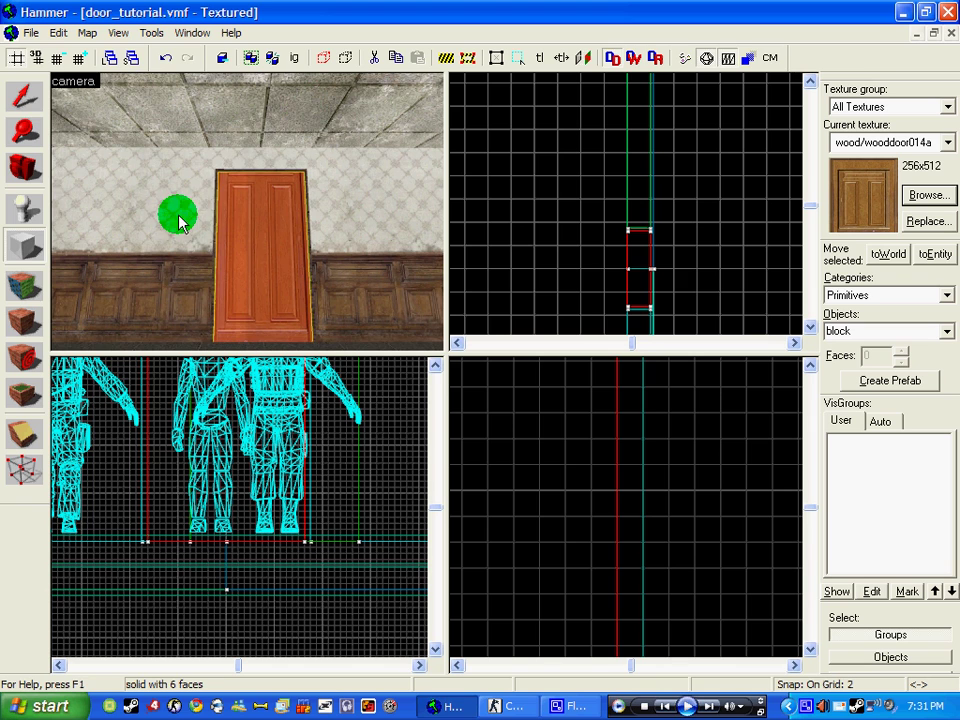
left_click(24, 97)
left_click(126, 250)
key("z")
key("w")
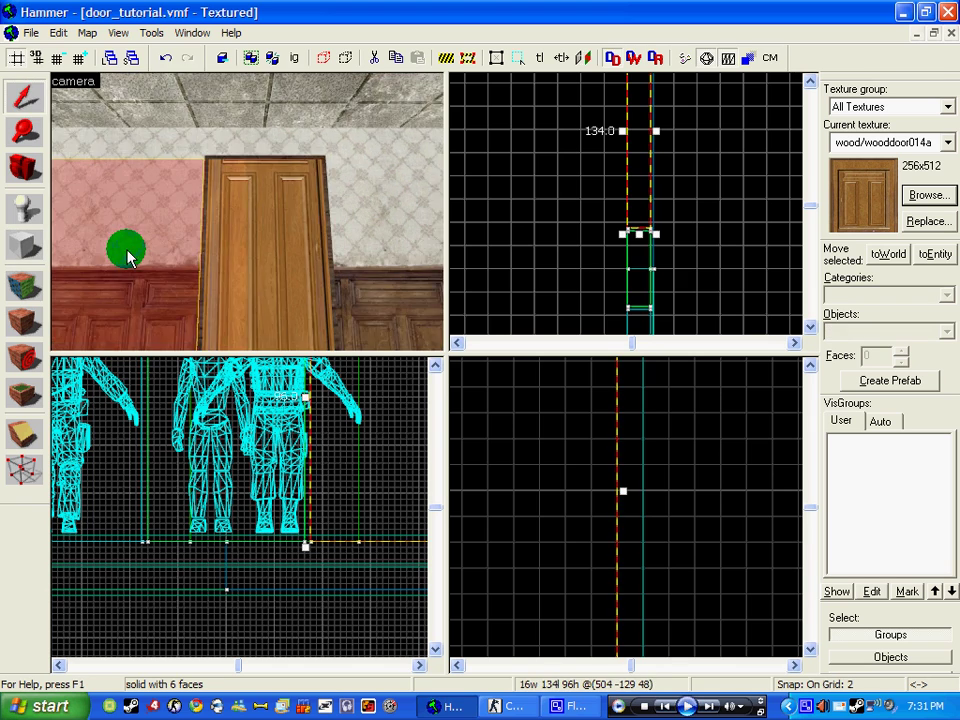
key("s")
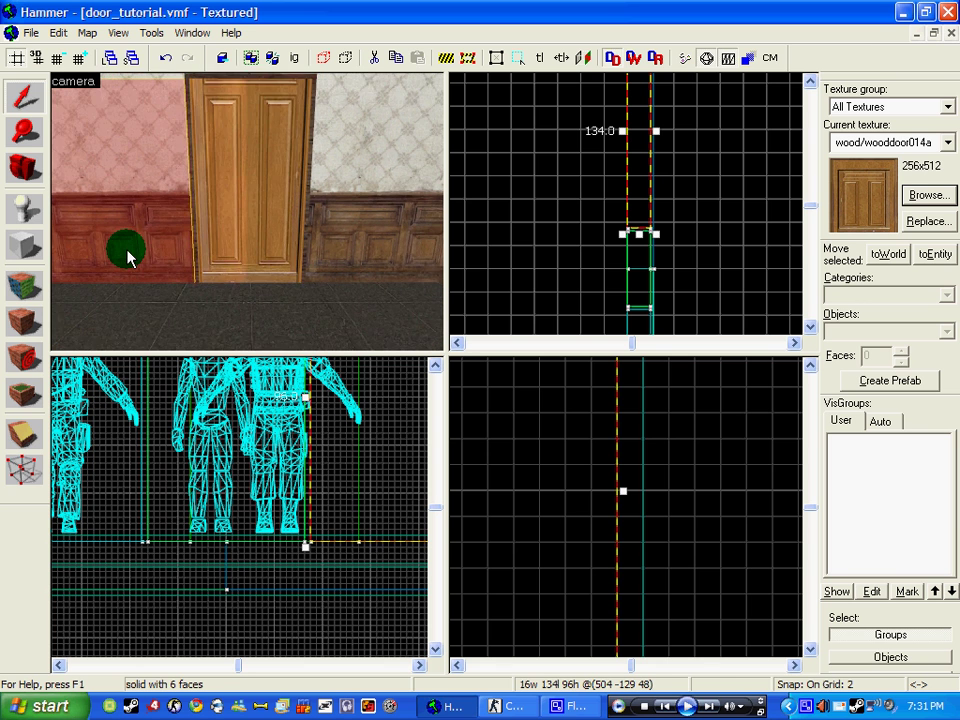
key("w")
key("z")
- Thin the door block to 4 units, keeping it centred within the depth of the doorframe
left_click(306, 214)
scroll(630, 258, "up", 4)
left_click_drag(591, 237, 645, 230)
key("z")
key("w")
key("w")
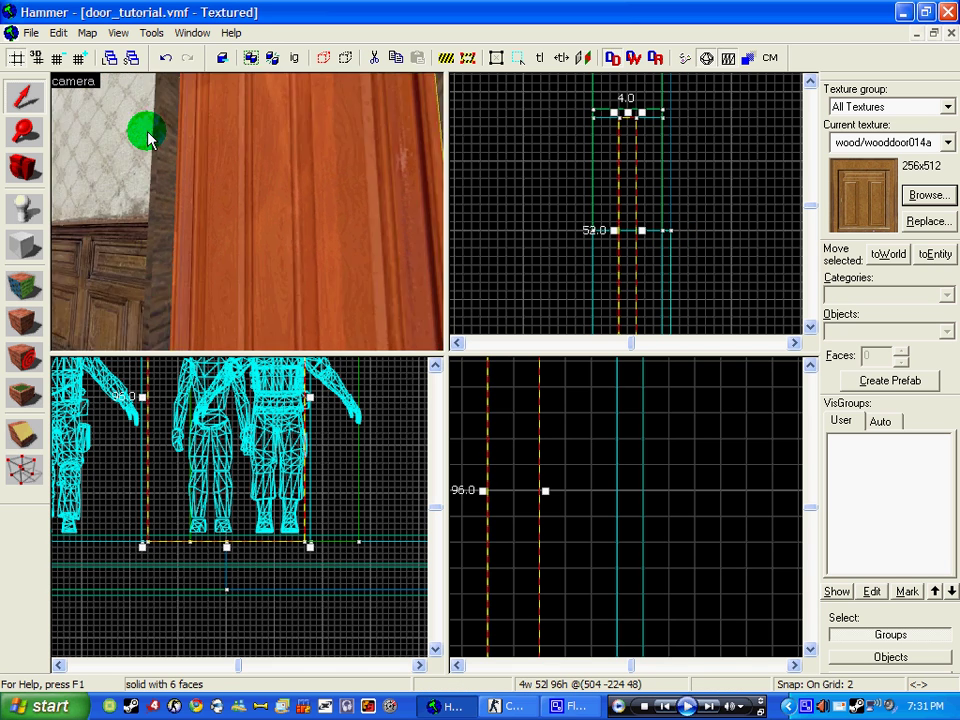
key("s")
key("s")
key("w")
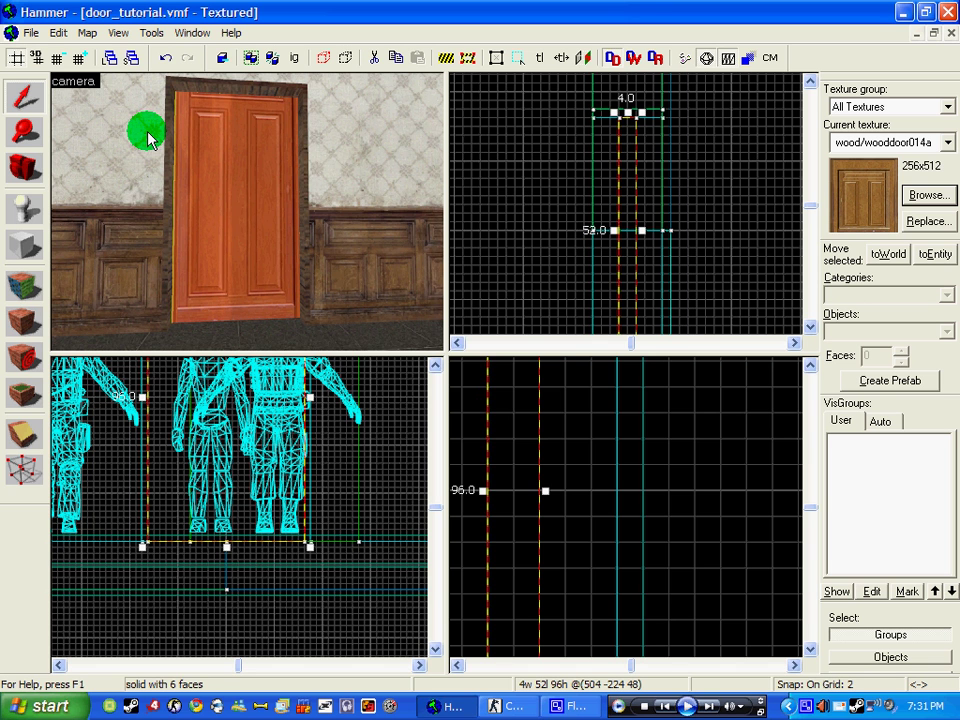
- Tie the door block to an entity and set its class to func_door_rotating
key("ctrl+t")
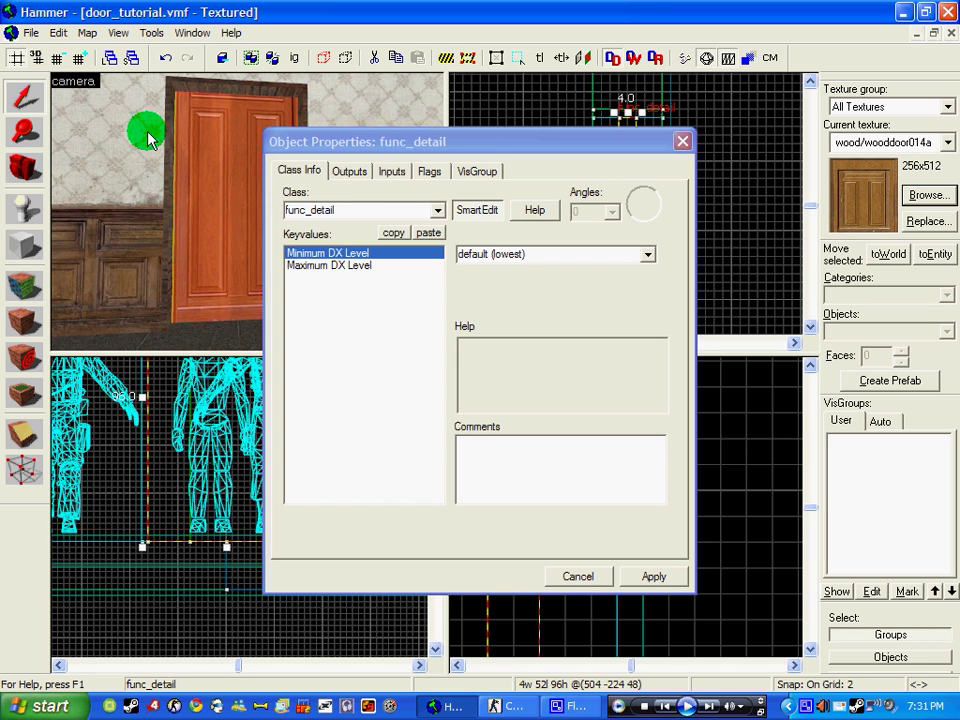
left_click(394, 211)
type("func_a")
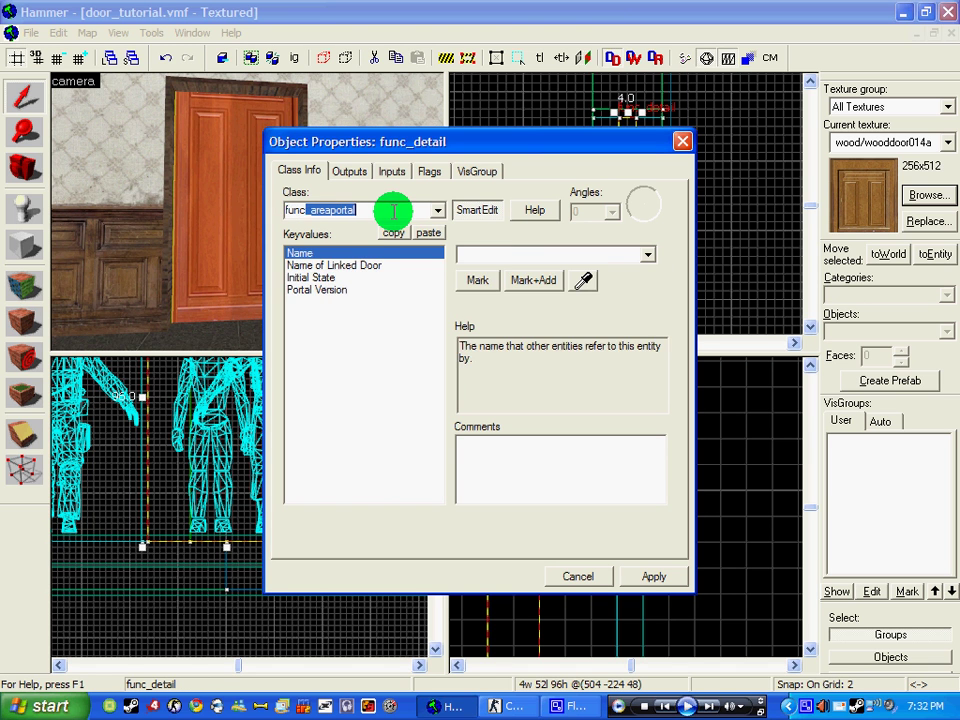
type("door_rotating")
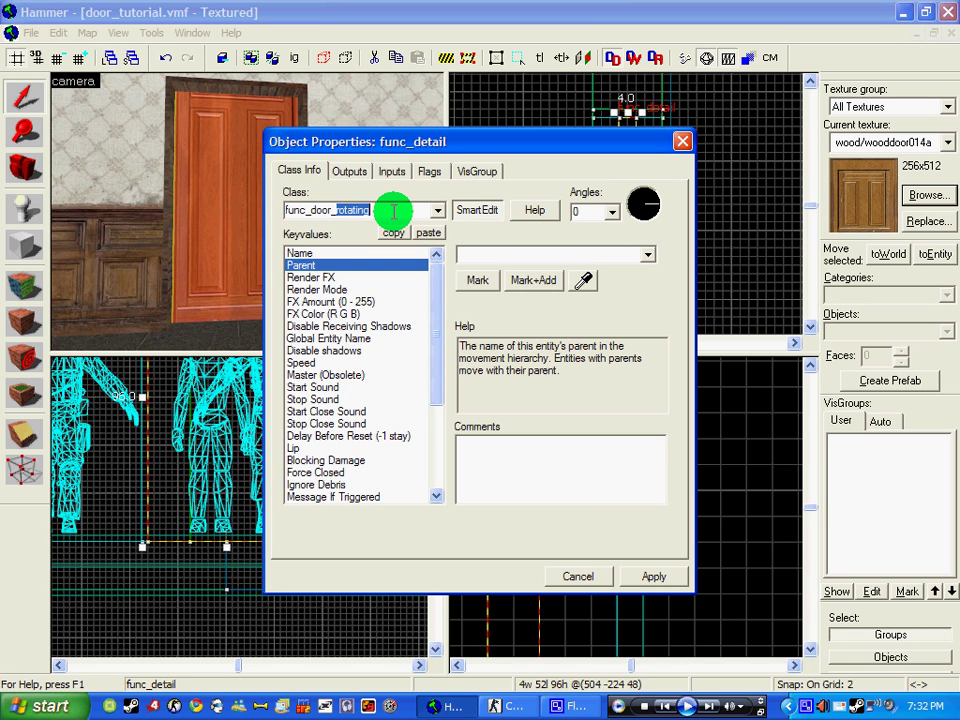
left_click(652, 578)
- Name the rotating door entity door_main
left_click(340, 253)
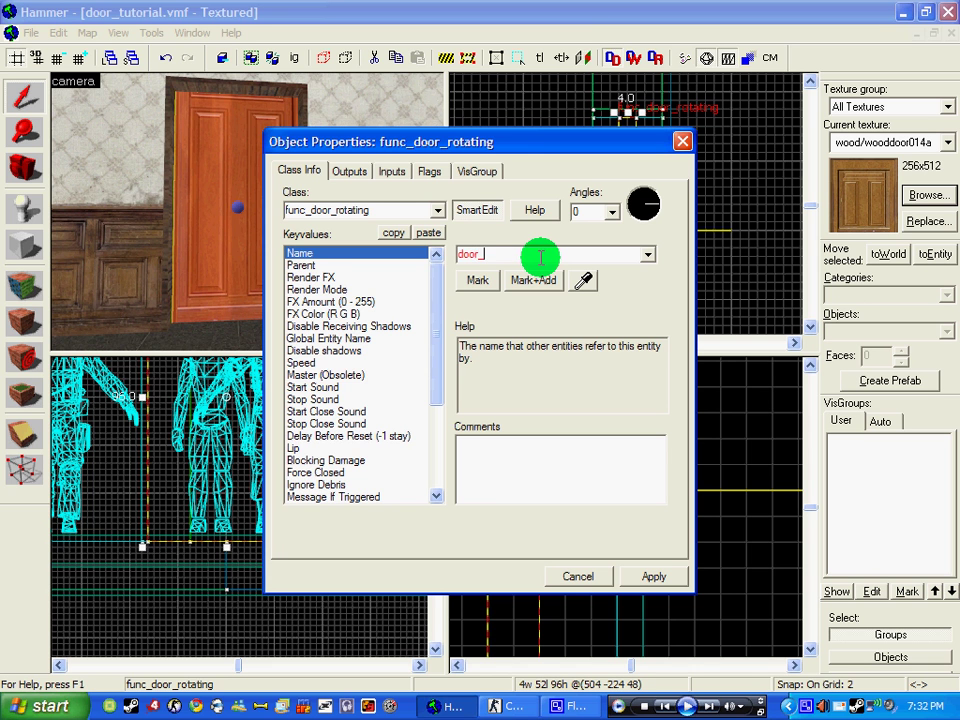
left_click(625, 578)
left_click(598, 578)
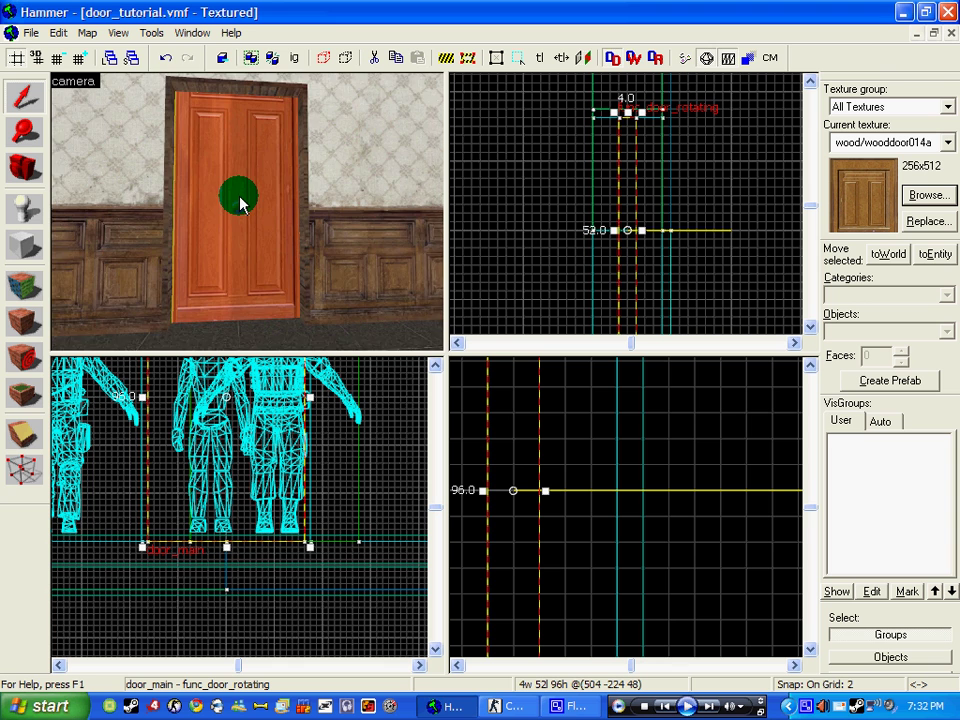
- Move the door's rotation origin from its centre to the middle of the hinge edge in the top view
key("z")
key("w")
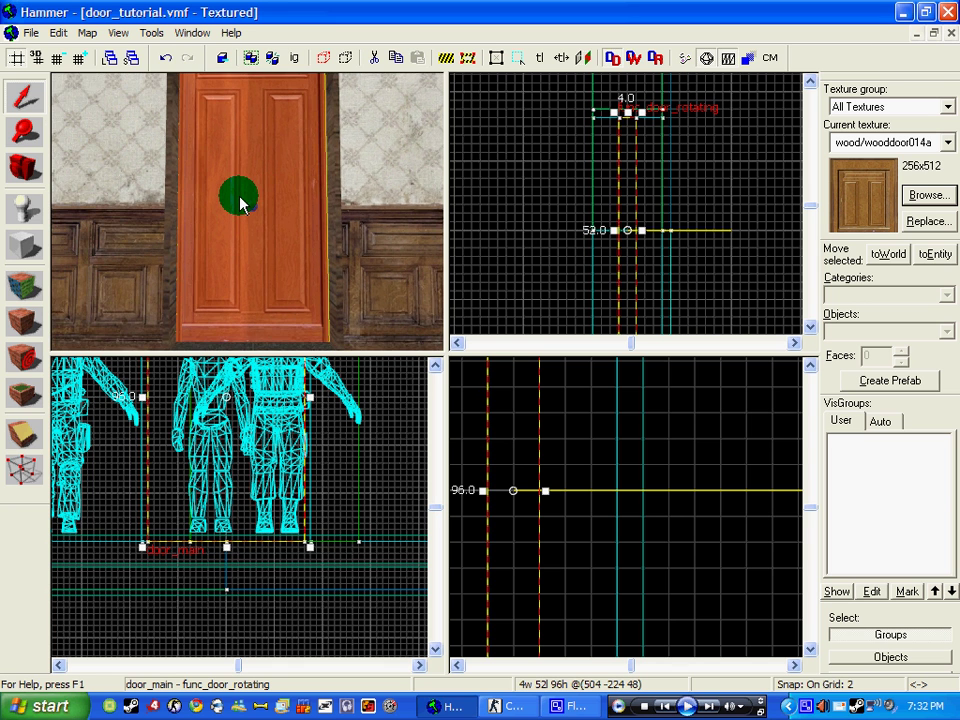
key("s")
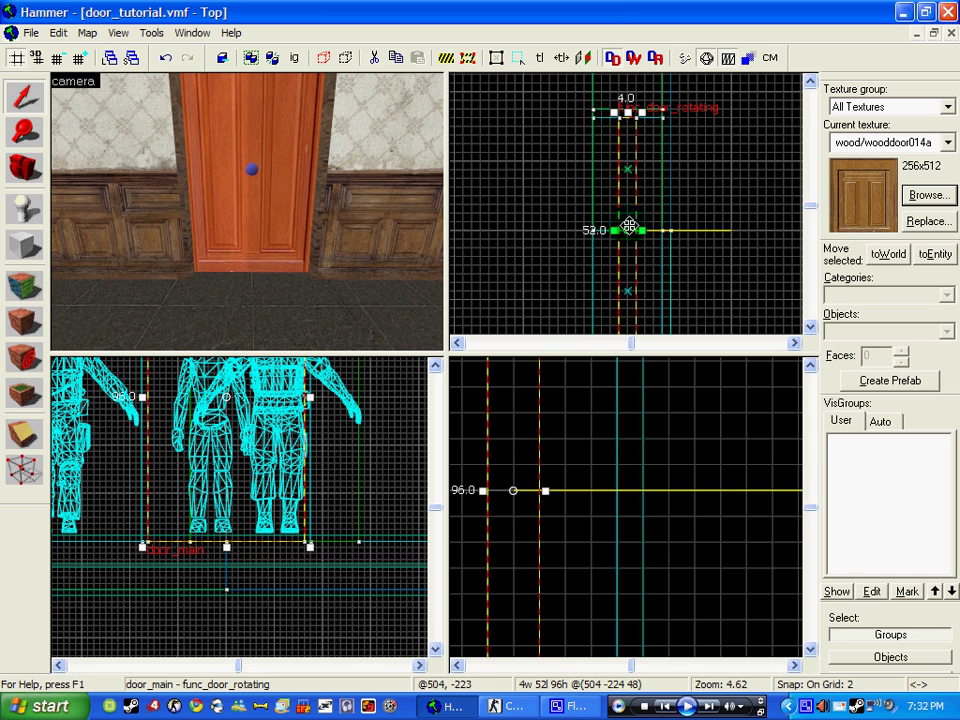
left_click_drag(627, 230, 628, 117)
scroll(620, 108, "up", 3)
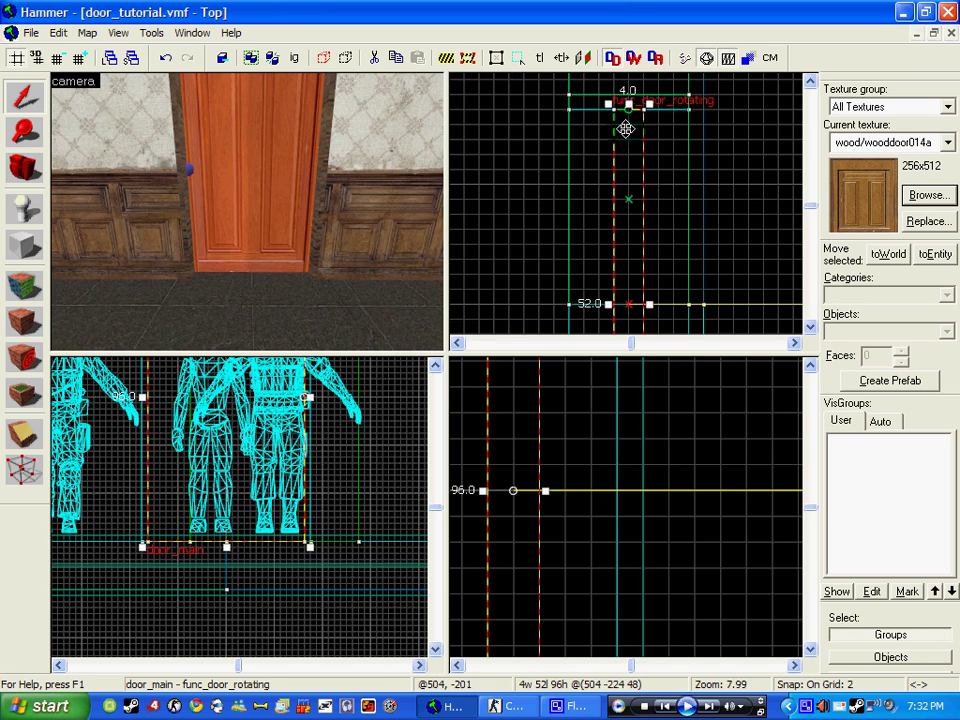
scroll(620, 108, "up", 9)
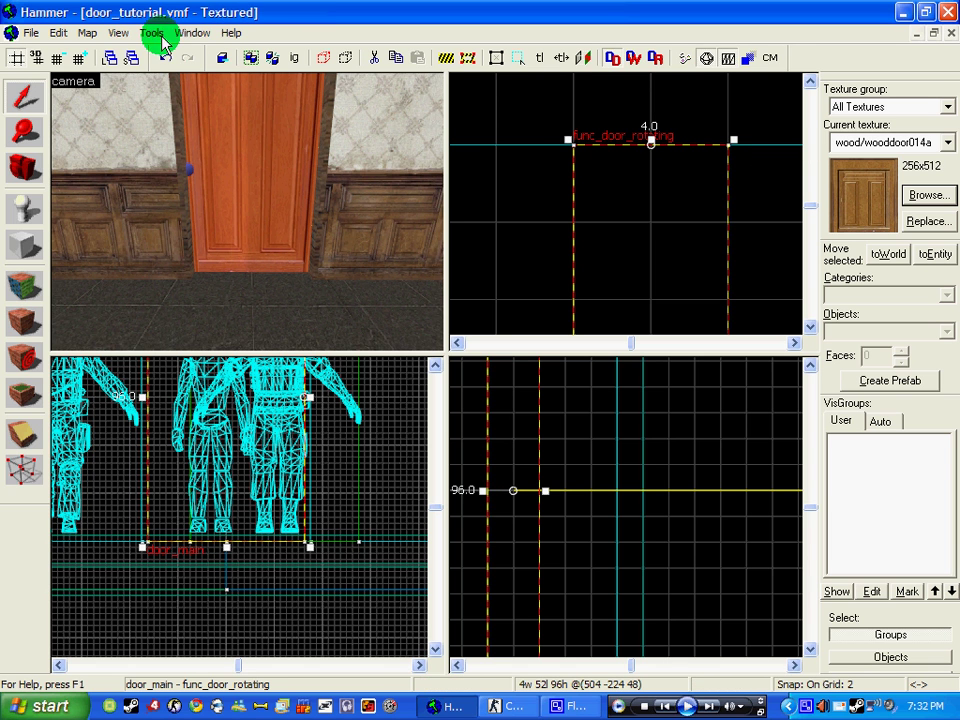
- Coarsen the grid snap to 32 and try dragging the door's rotation origin around the hinge edge
left_click(76, 57)
left_click(76, 57)
left_click(76, 57)
left_click(76, 57)
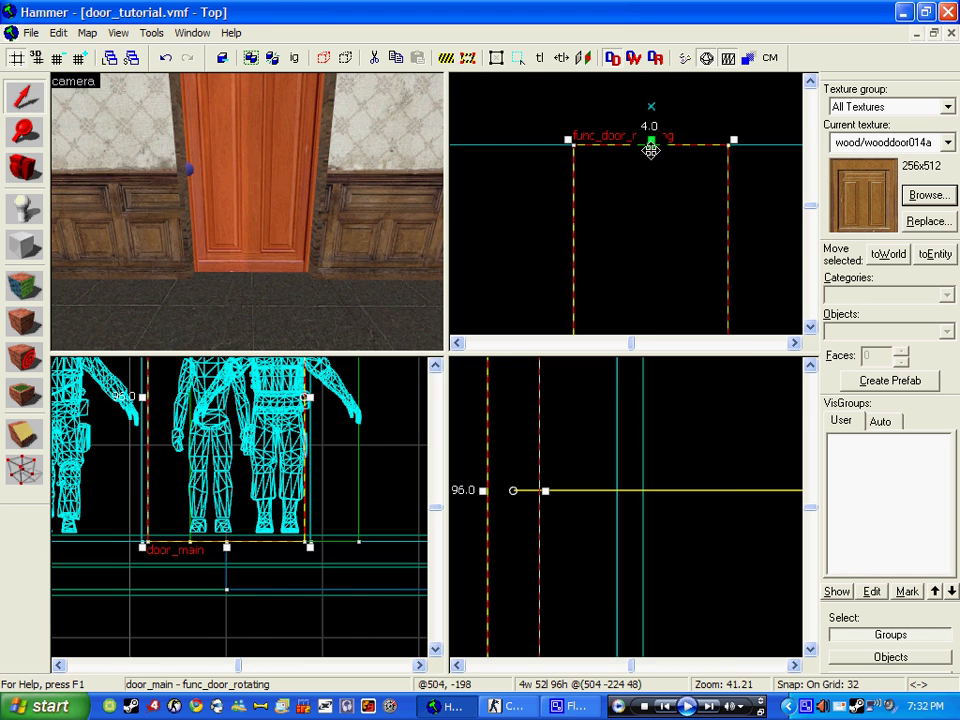
scroll(770, 190, "down", 6)
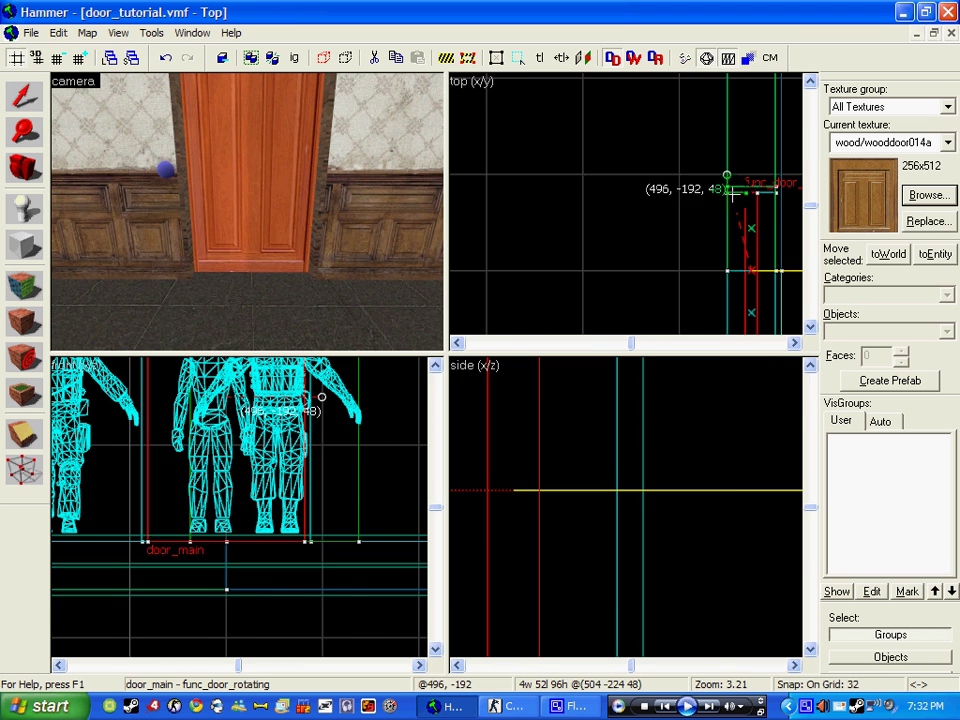
left_click(759, 270)
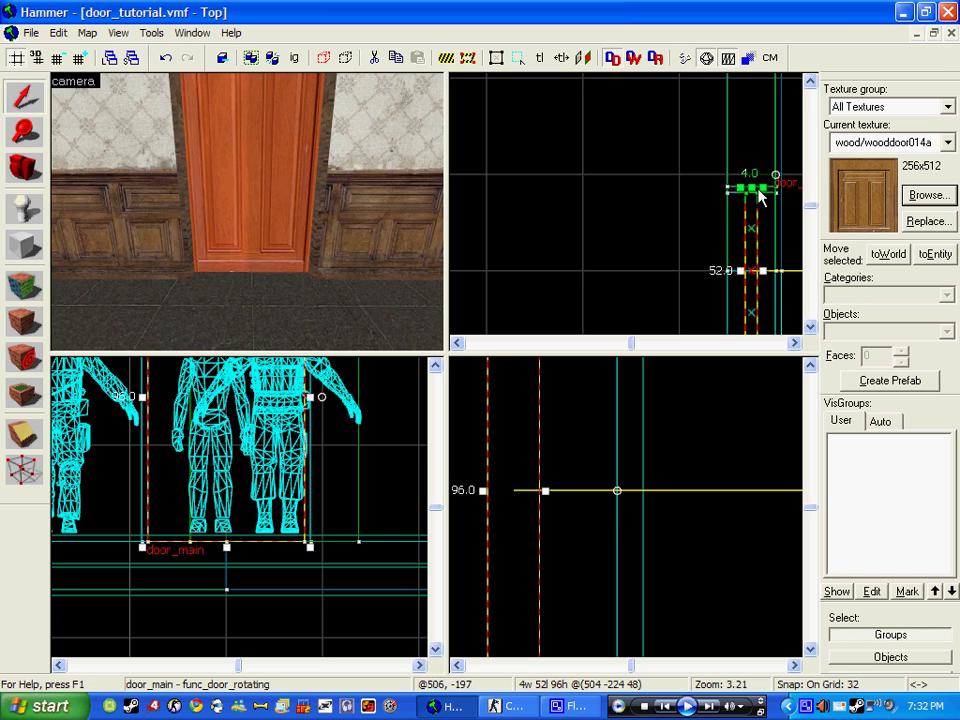
- Set the grid snap to 2 and return the rotation origin to the middle of the door's hinge edge
left_click(58, 58)
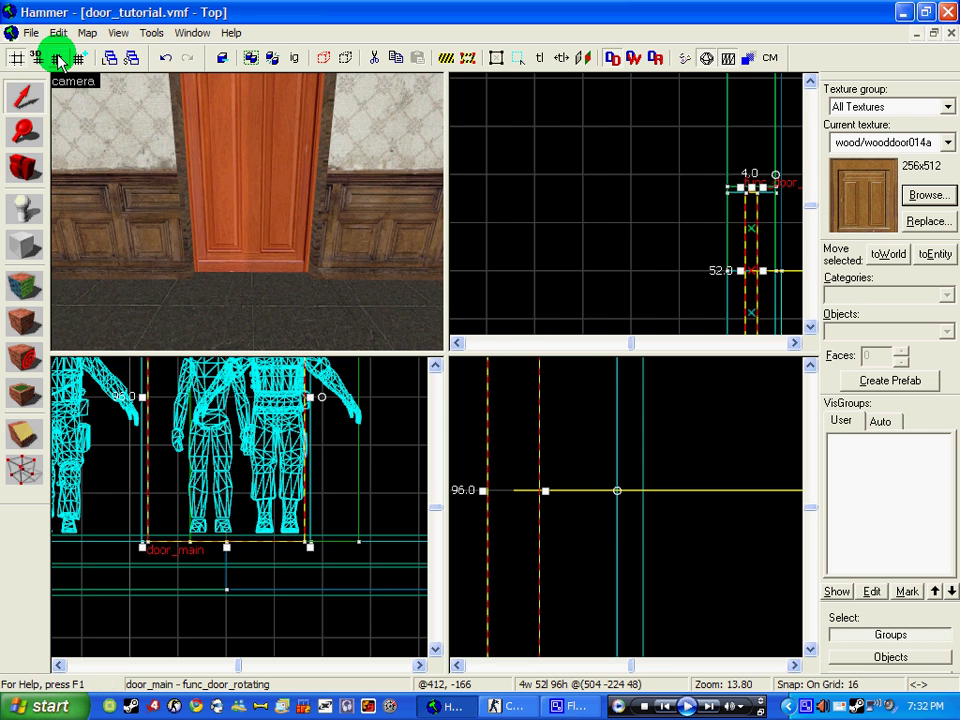
left_click(58, 58)
left_click(58, 58)
left_click(58, 58)
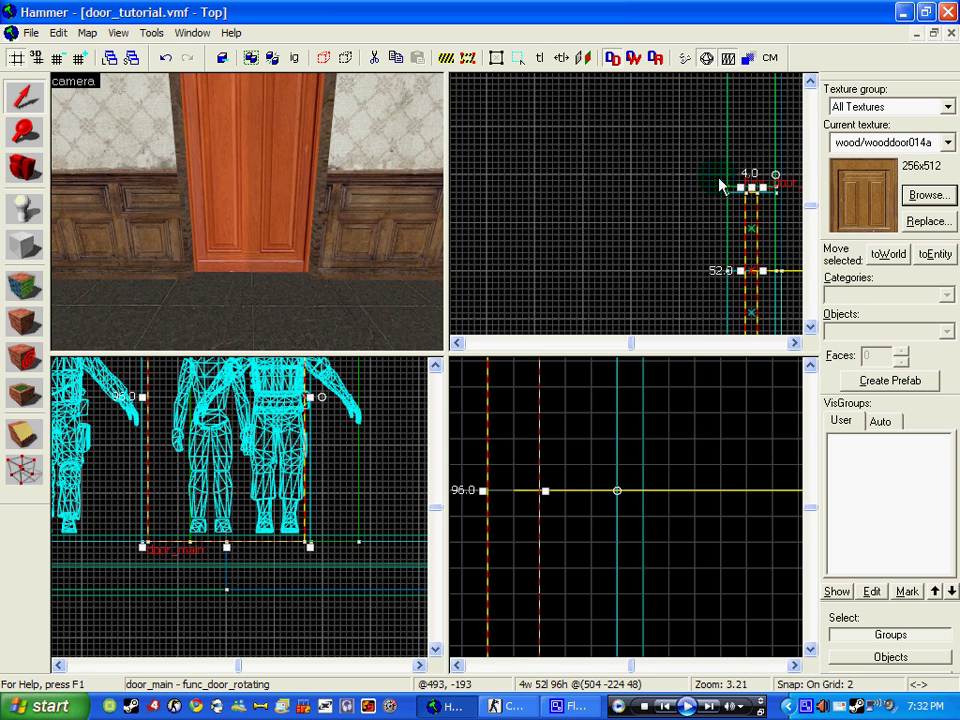
left_click_drag(774, 180, 753, 198)
scroll(752, 189, "up", 6)
scroll(753, 198, "up", 5)
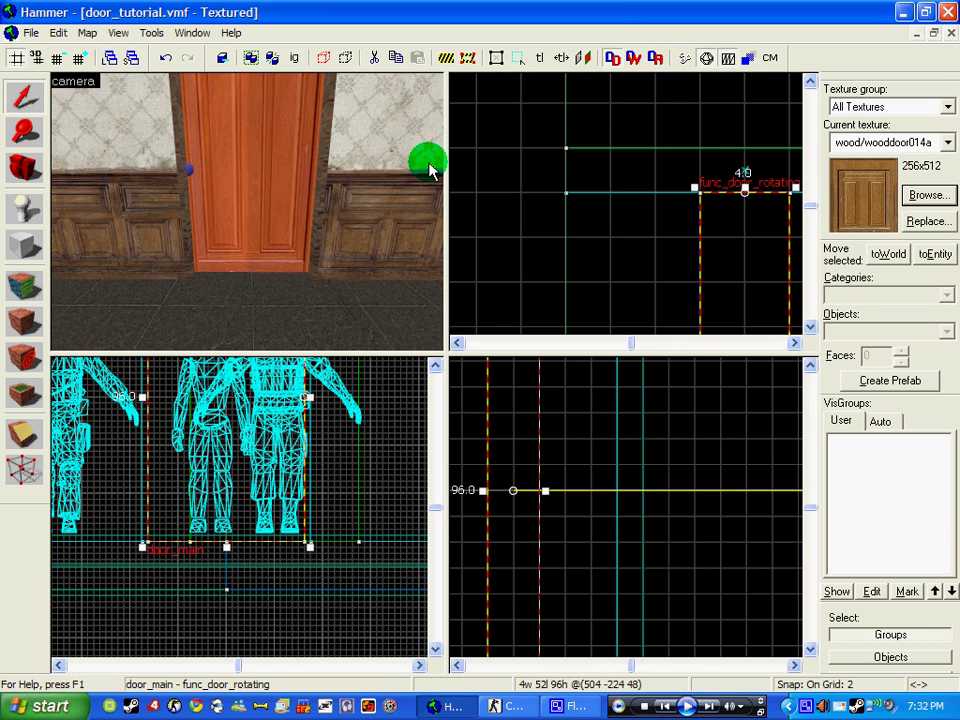
- Set the grid snap to 4, place a prop_dynamic entity on the door near its opening edge, and select it
left_click(82, 56)
scroll(568, 236, "down", 12)
scroll(240, 200, "down", 2)
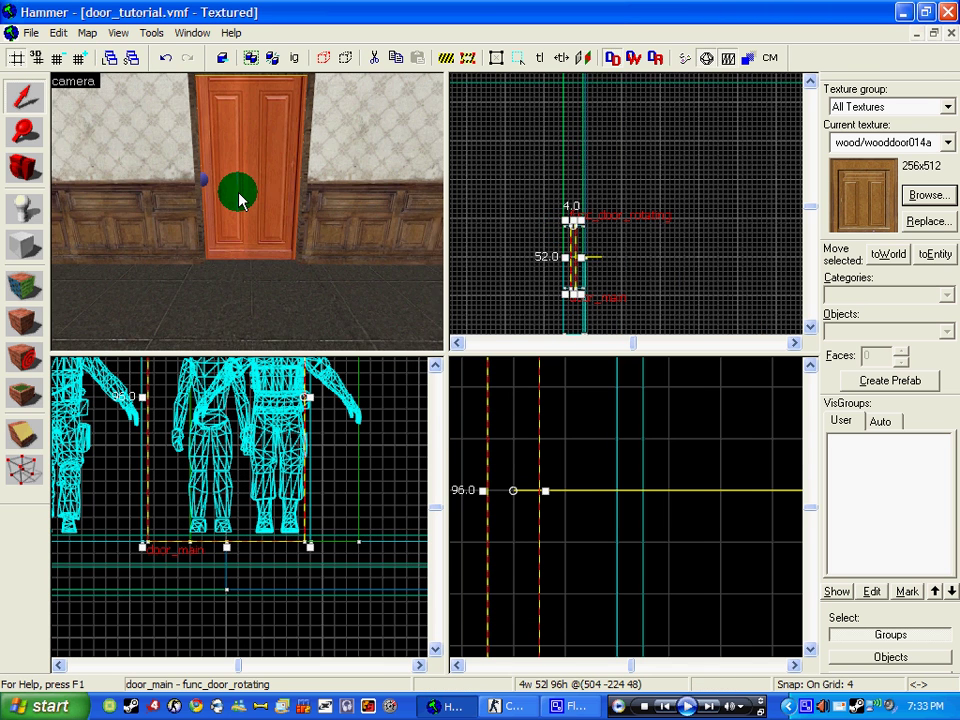
key("w")
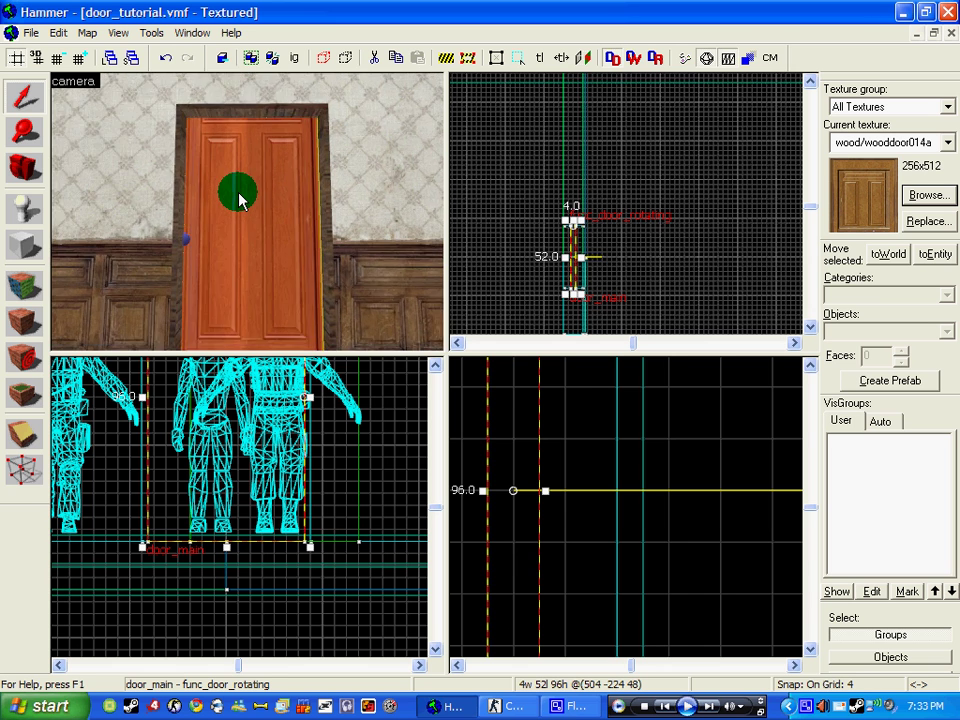
left_click(24, 206)
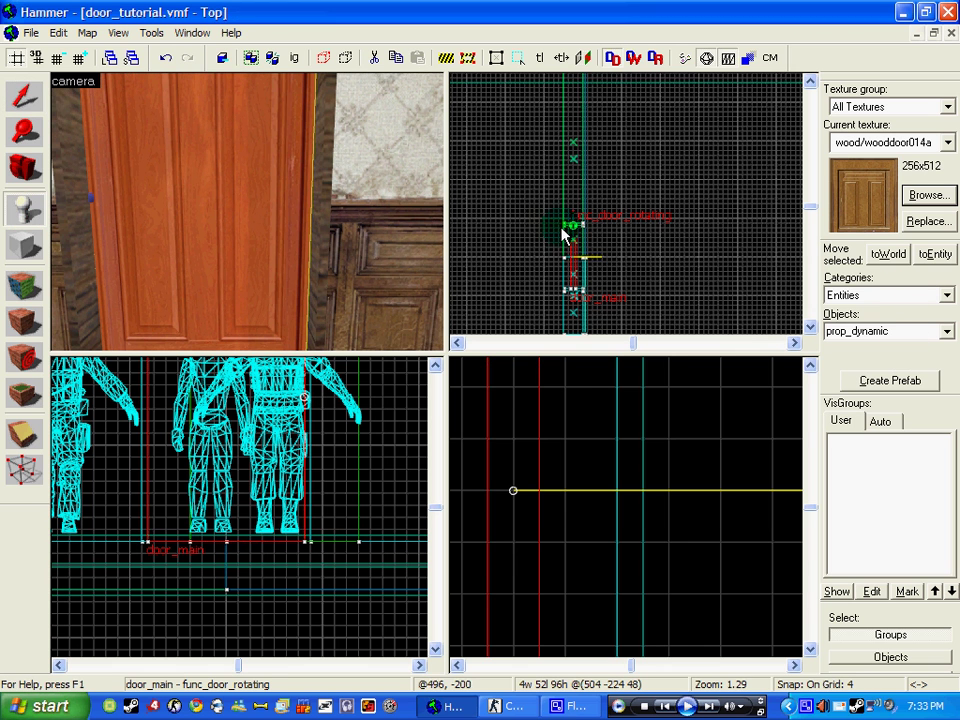
left_click(908, 330)
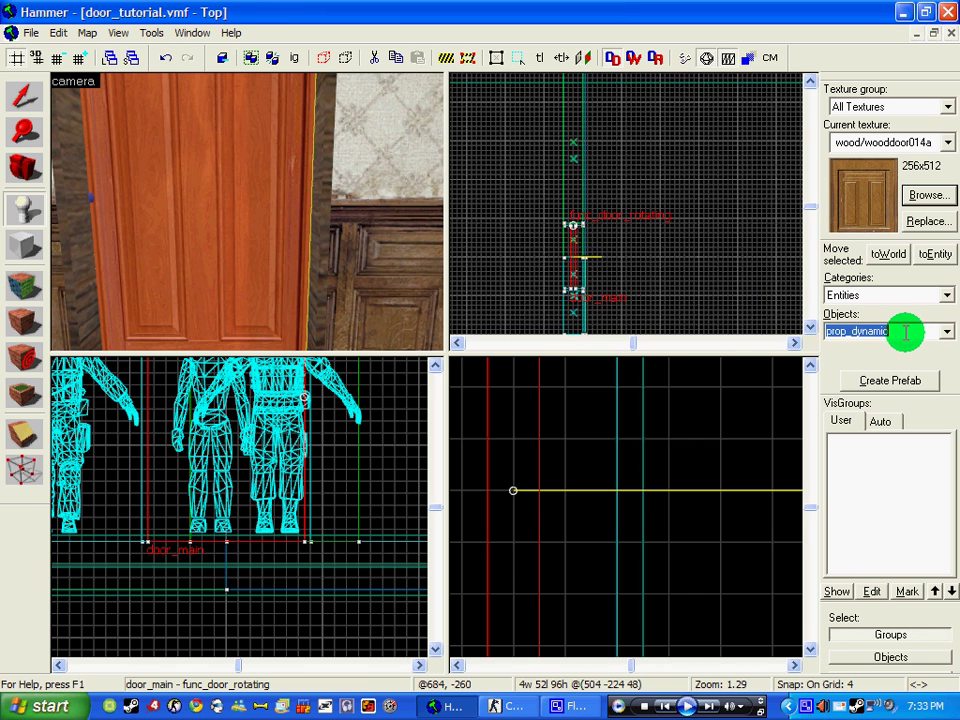
double_click(909, 332)
left_click(903, 331)
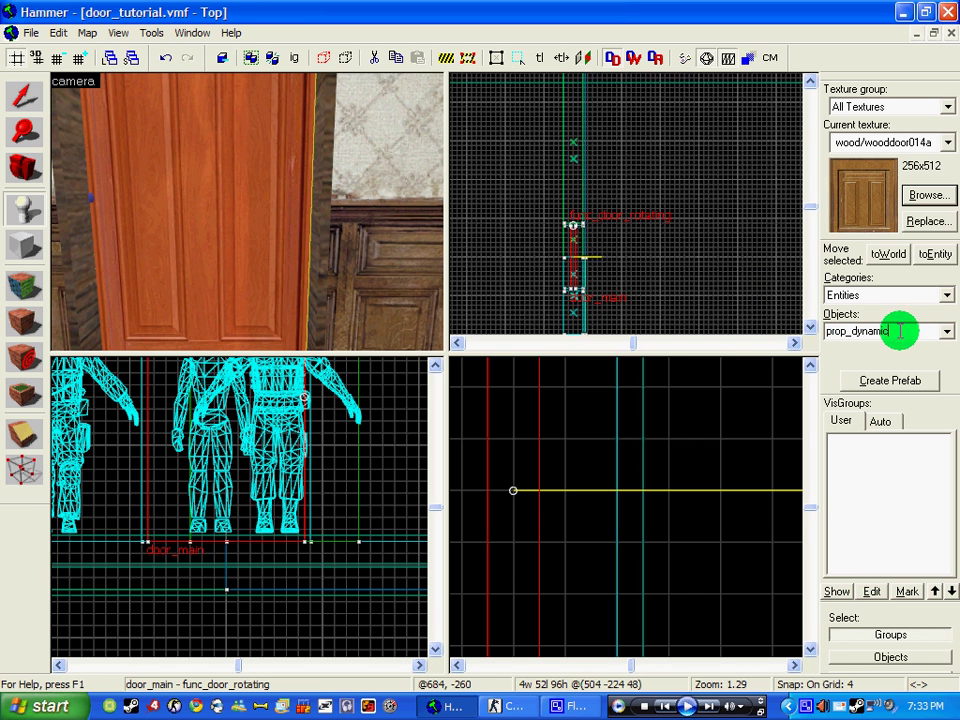
left_click(292, 204)
key("shift+s")
left_click(272, 176)
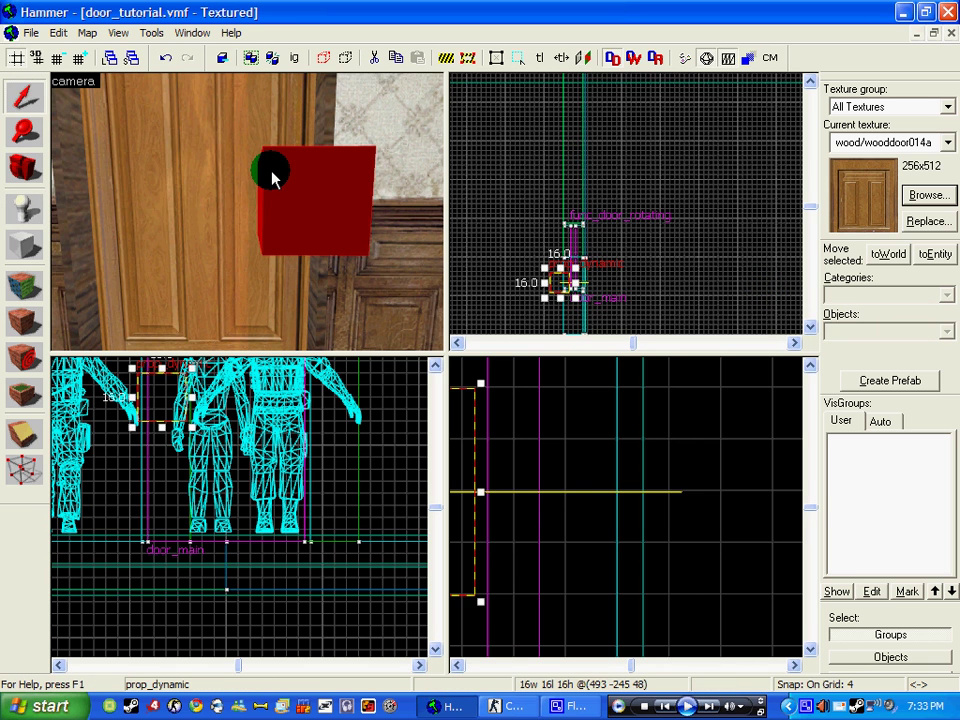
- Set the prop_dynamic's world model to models/props/cs_office/doorknobb.mdl
key("alt+Return")
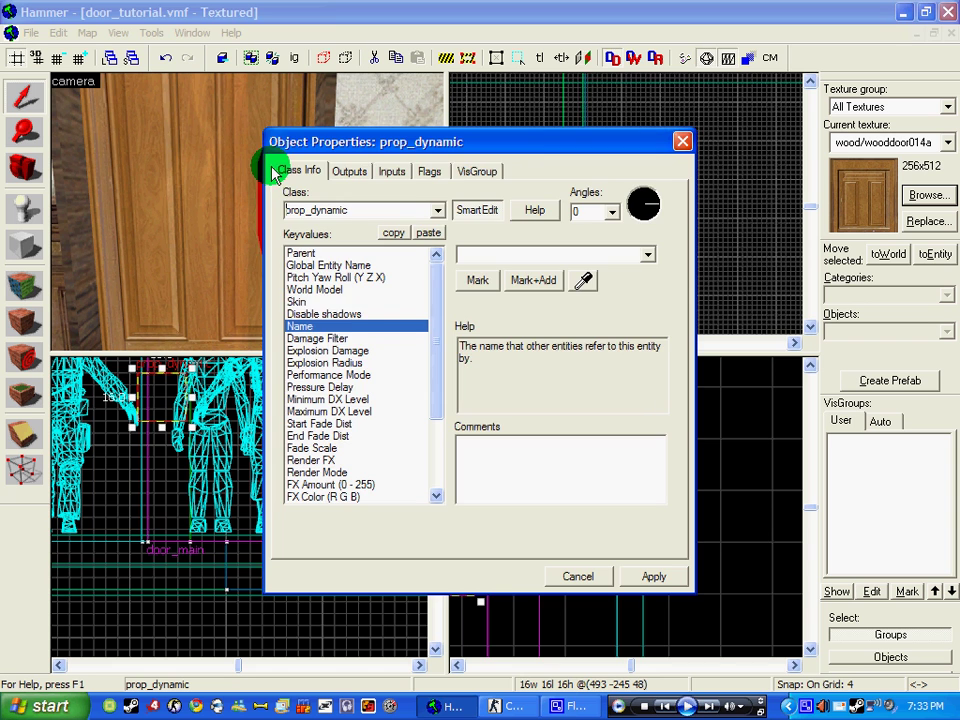
left_click(314, 290)
left_click(481, 284)
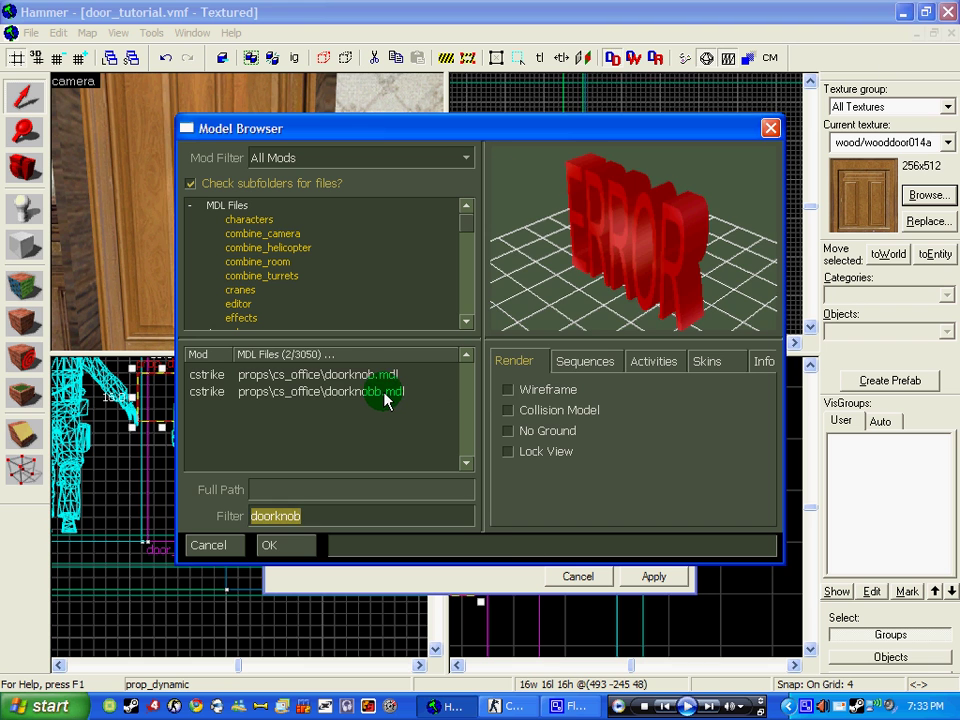
left_click(362, 388)
left_click(283, 545)
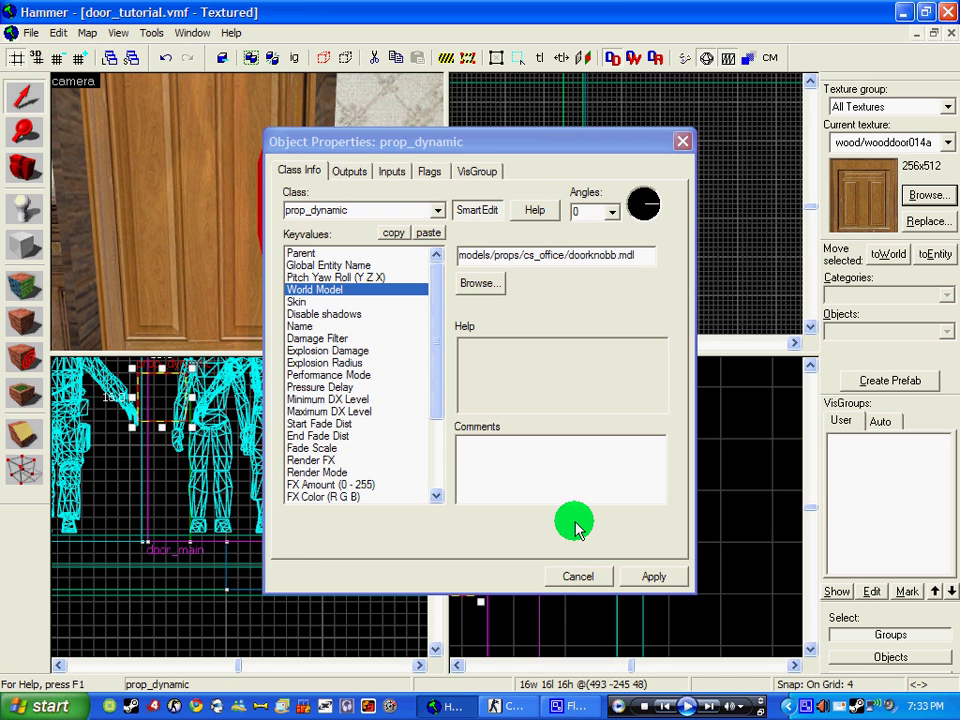
left_click(640, 577)
left_click(600, 576)
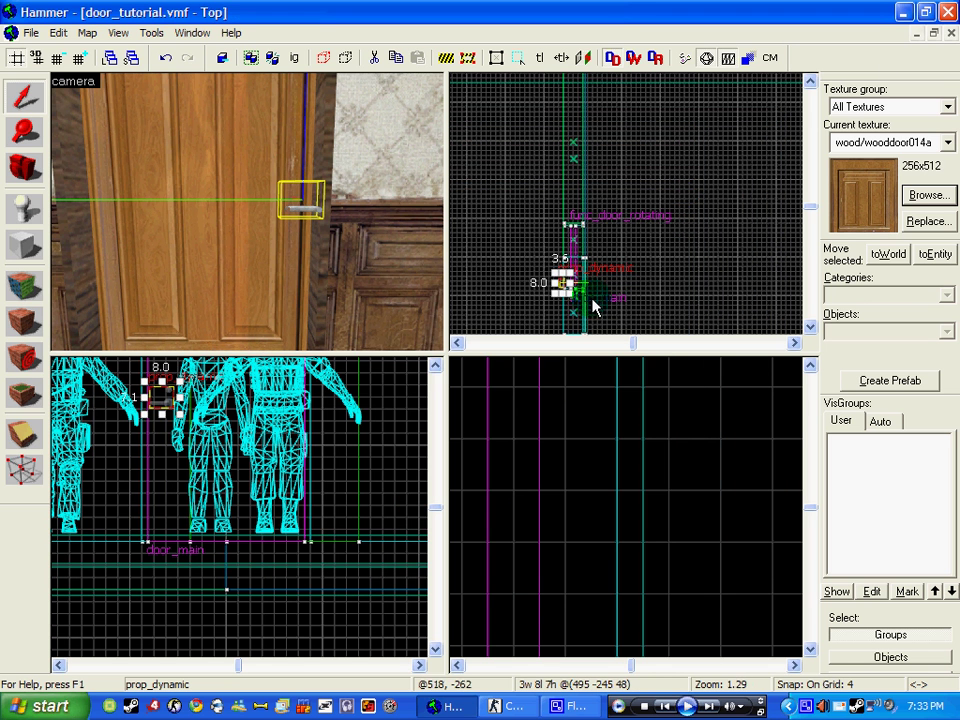
- Move the doorknob prop closer to the door in the top view and set its angle to 180
scroll(580, 295, "up", 2)
scroll(580, 295, "up", 6)
left_click_drag(537, 275, 565, 251)
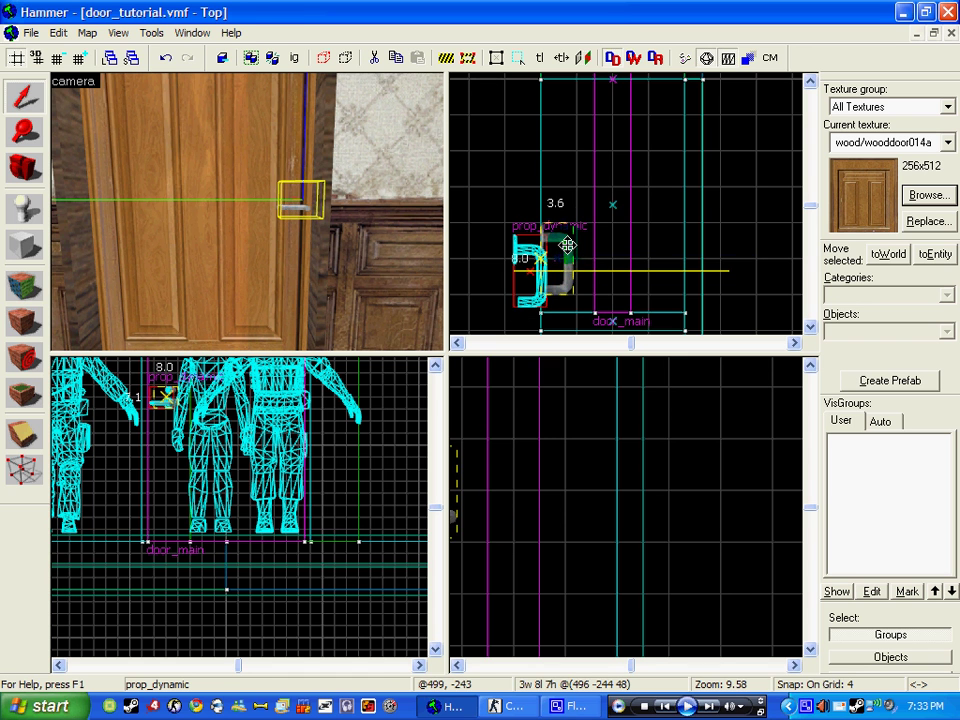
double_click(294, 199)
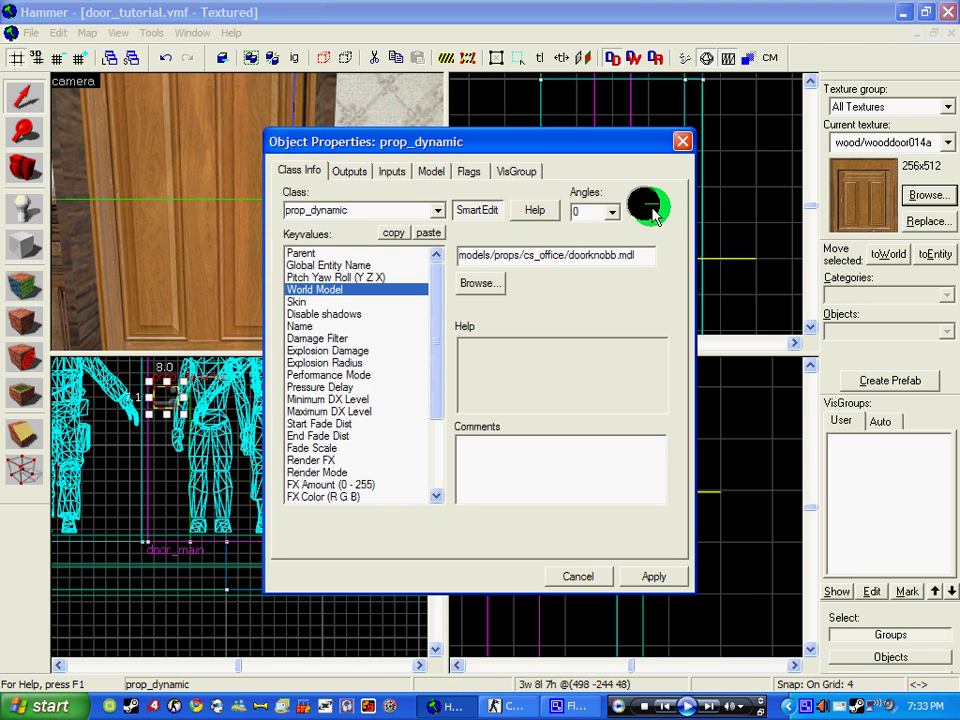
left_click_drag(650, 206, 572, 210)
left_click(641, 573)
left_click(578, 573)
- Set the grid snap to 2 and position the doorknob flush against the near face of the door
scroll(556, 252, "up", 1)
left_click_drag(503, 258, 576, 268)
left_click(57, 62)
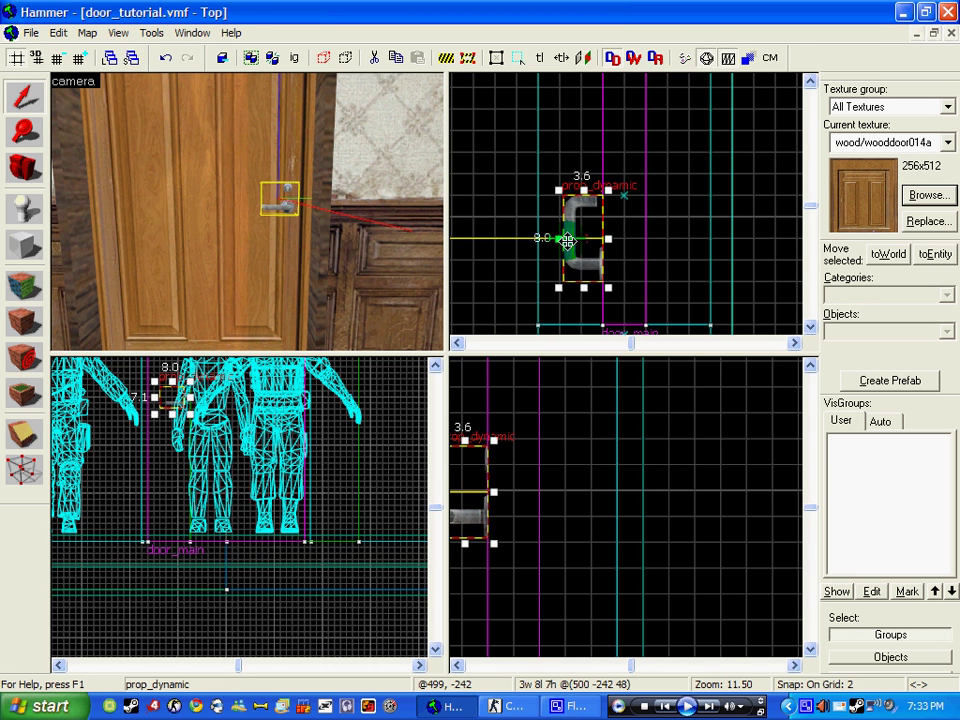
- Copy the doorknob to the opposite face of the door and change the copy's world model to models/props/cs_office/doorknob.mdl
left_click_drag(583, 240, 666, 238)
left_click_drag(231, 176, 233, 181)
key("s")
double_click(265, 205)
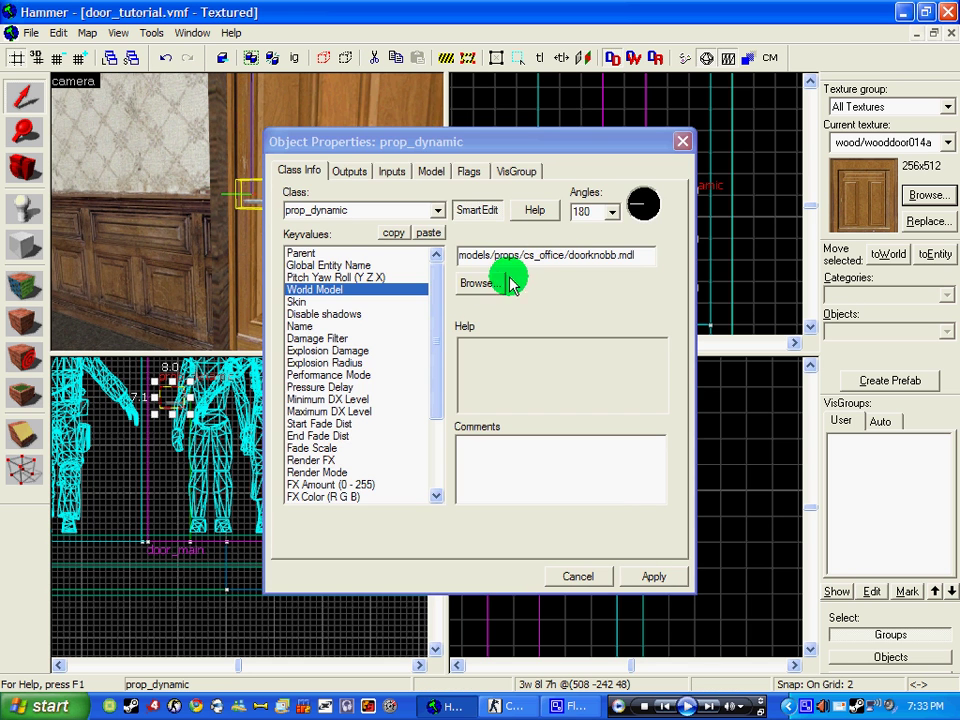
left_click(613, 257)
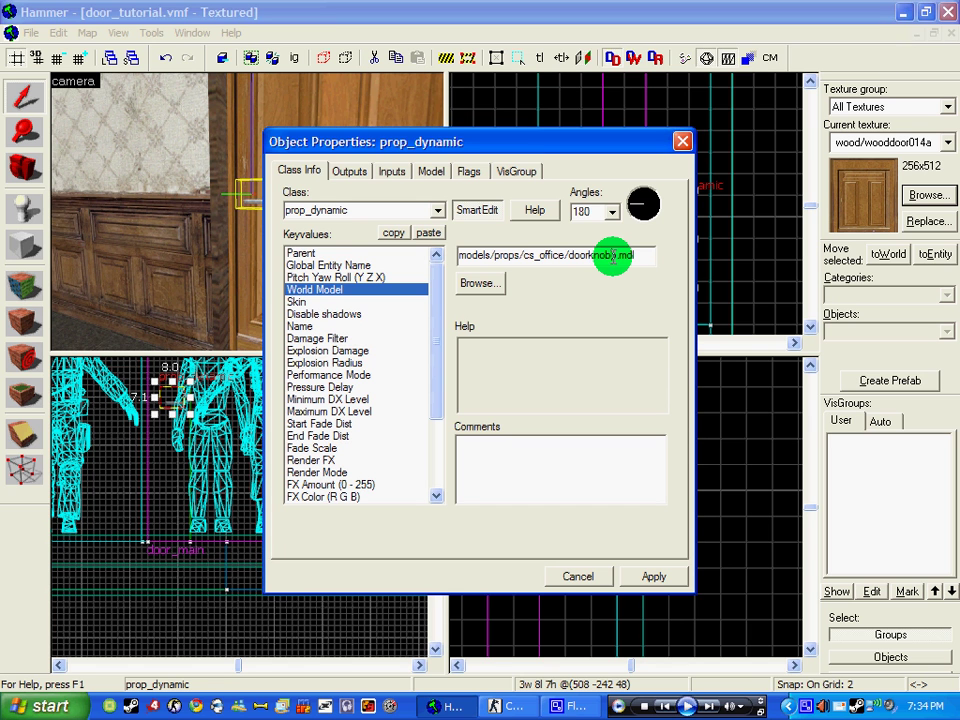
left_click(598, 576)
- Set the copied doorknob's angle to 0 and move it flush against the opposite face of the door
scroll(274, 215, "up", 1)
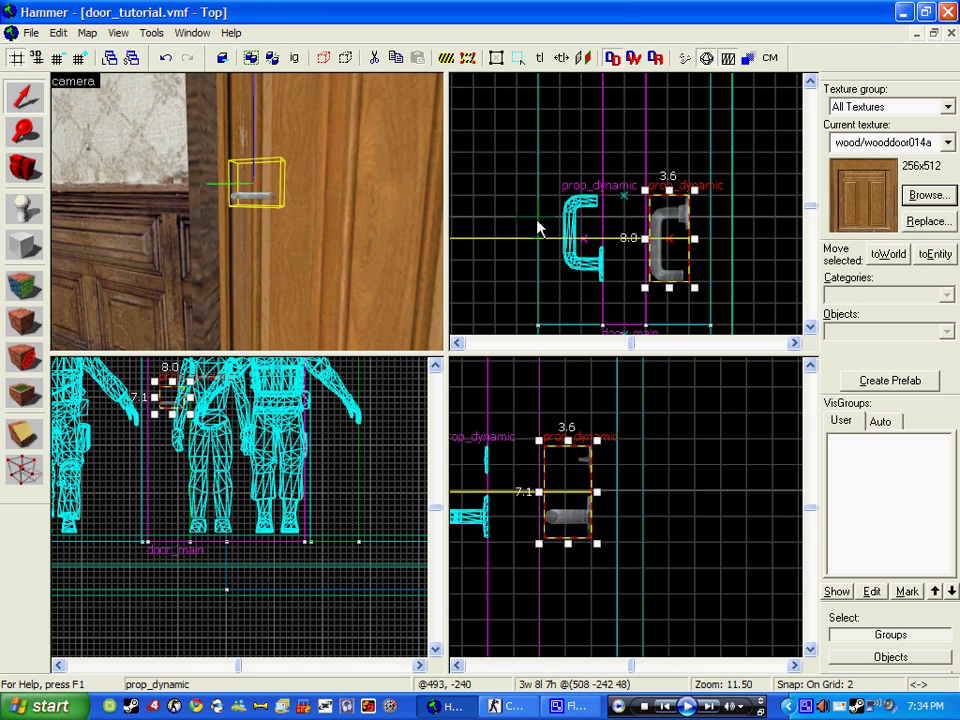
double_click(262, 200)
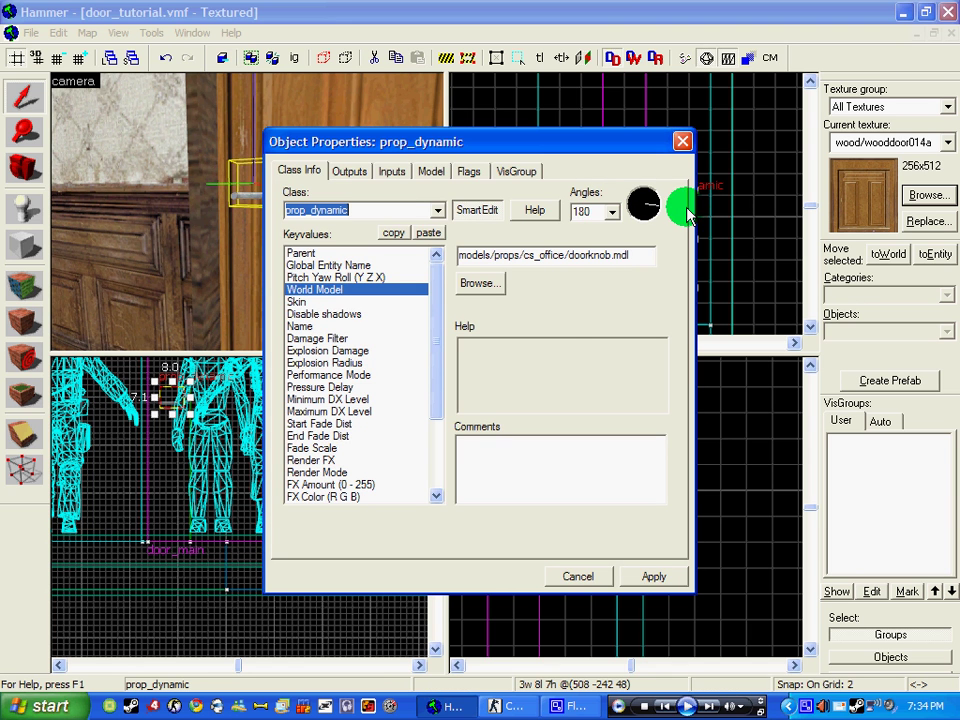
left_click(624, 574)
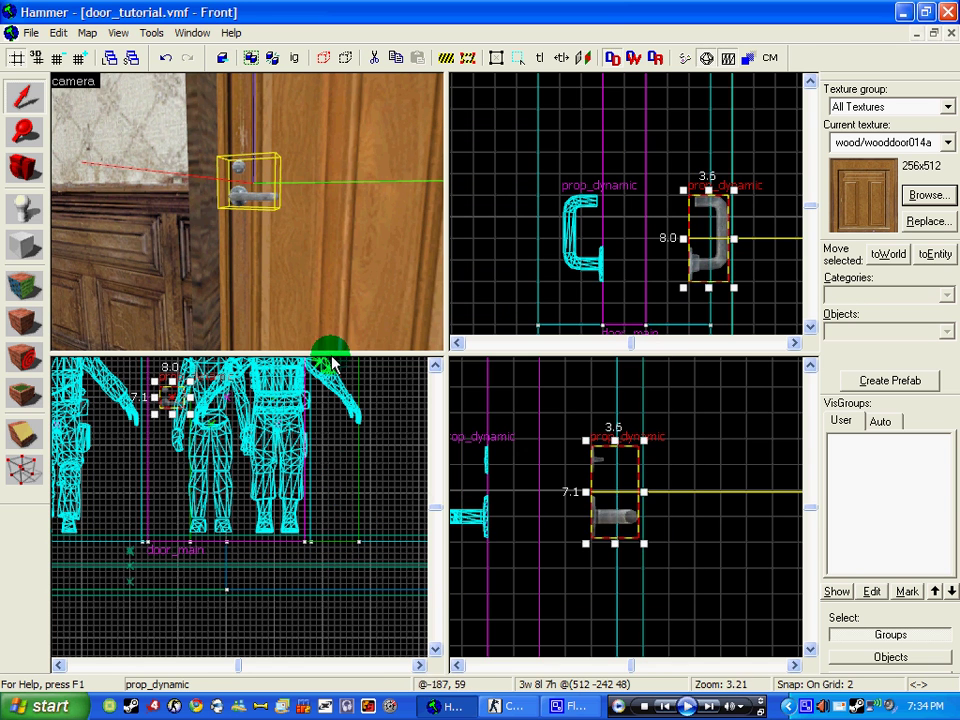
scroll(626, 200, "up", 1)
left_click_drag(724, 246, 670, 248)
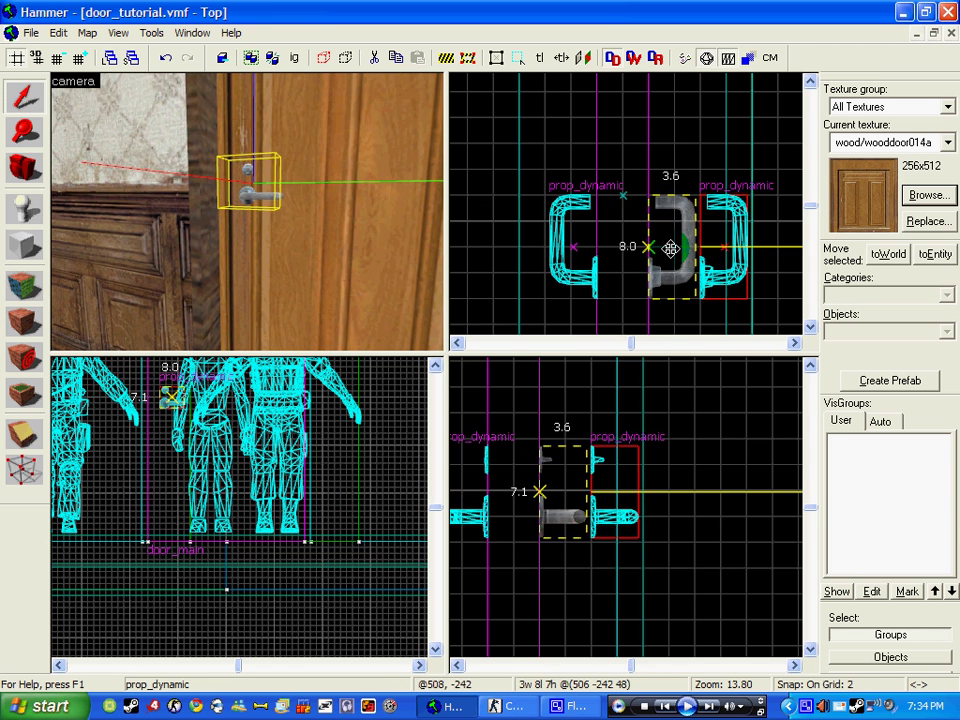
- Compare the doorknob.mdl and doorknobb.mdl previews among the available doorknob models, leaving the prop's model unchanged
double_click(251, 193)
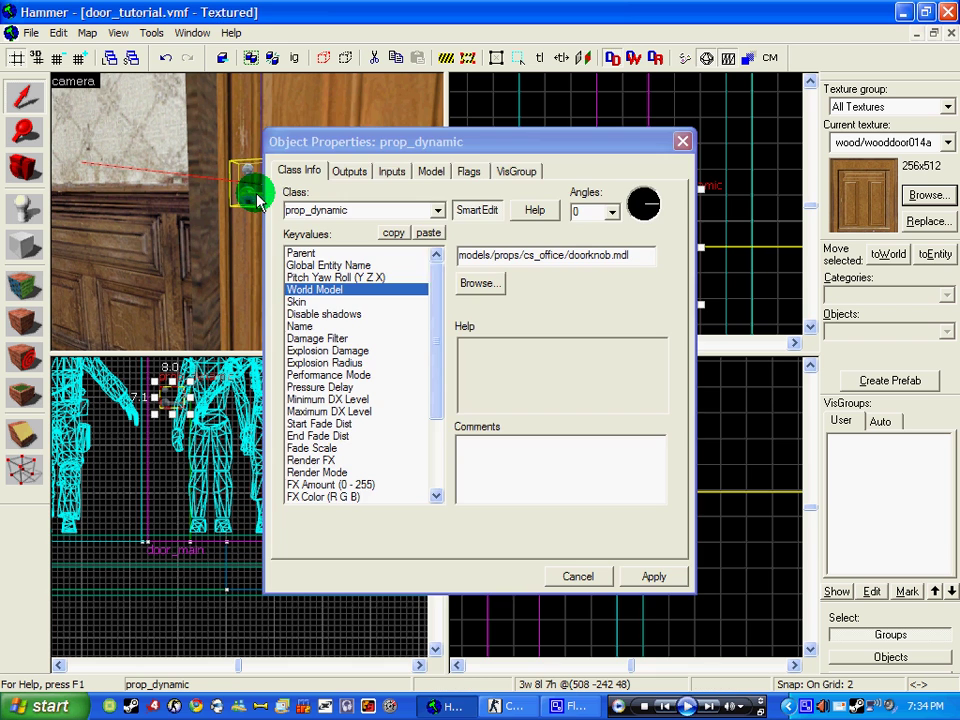
left_click(476, 283)
double_click(274, 515)
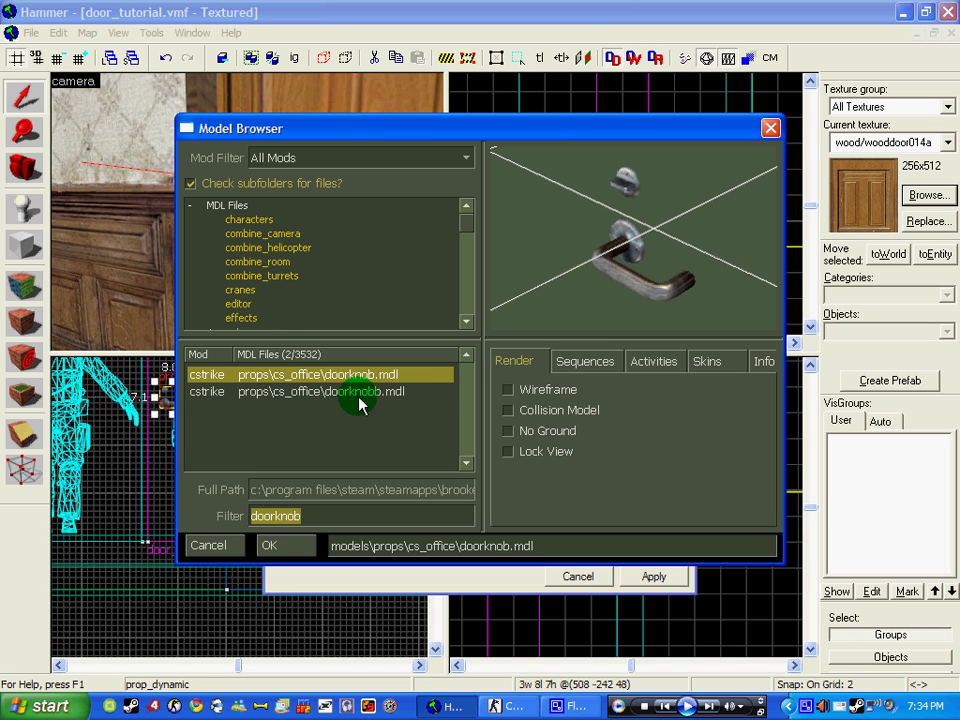
left_click(366, 392)
left_click(364, 377)
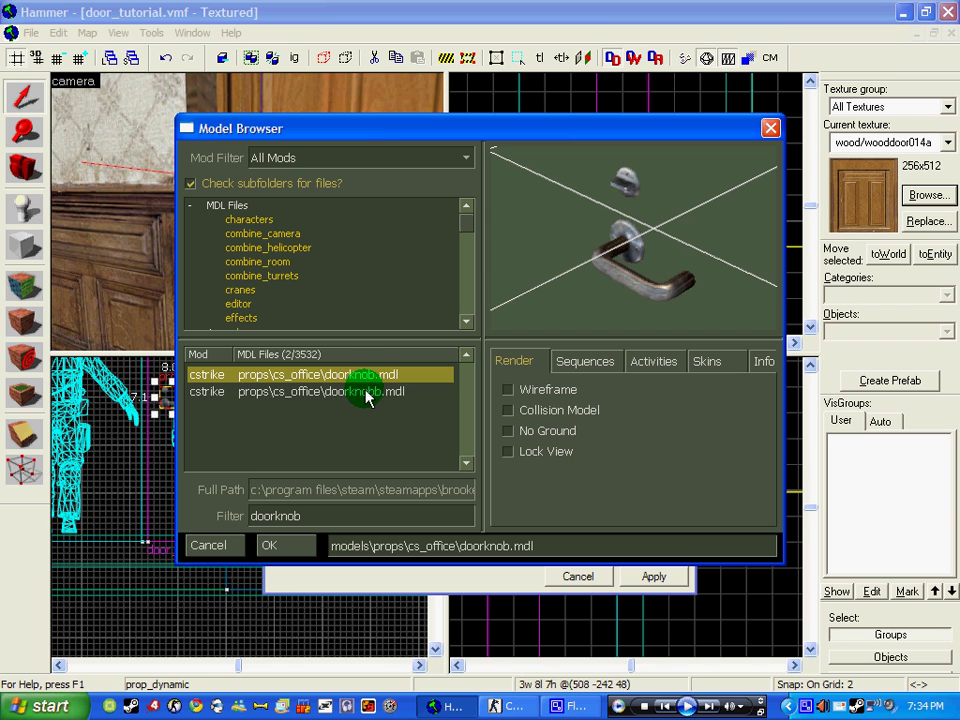
left_click(366, 393)
left_click(364, 377)
left_click(368, 392)
left_click(364, 377)
left_click(358, 393)
left_click(208, 543)
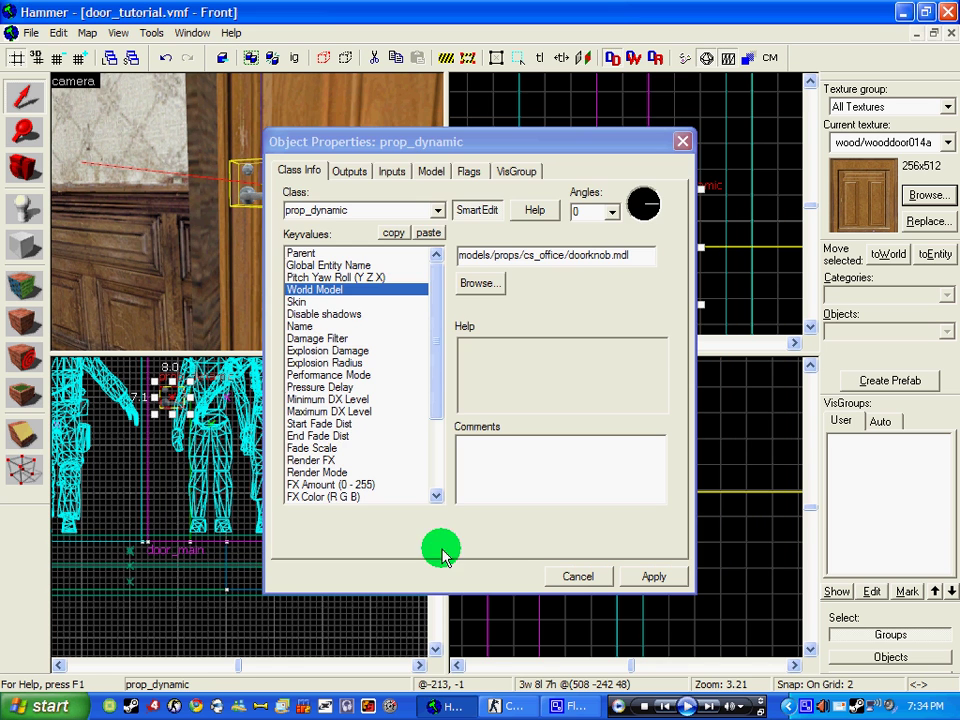
left_click(566, 577)
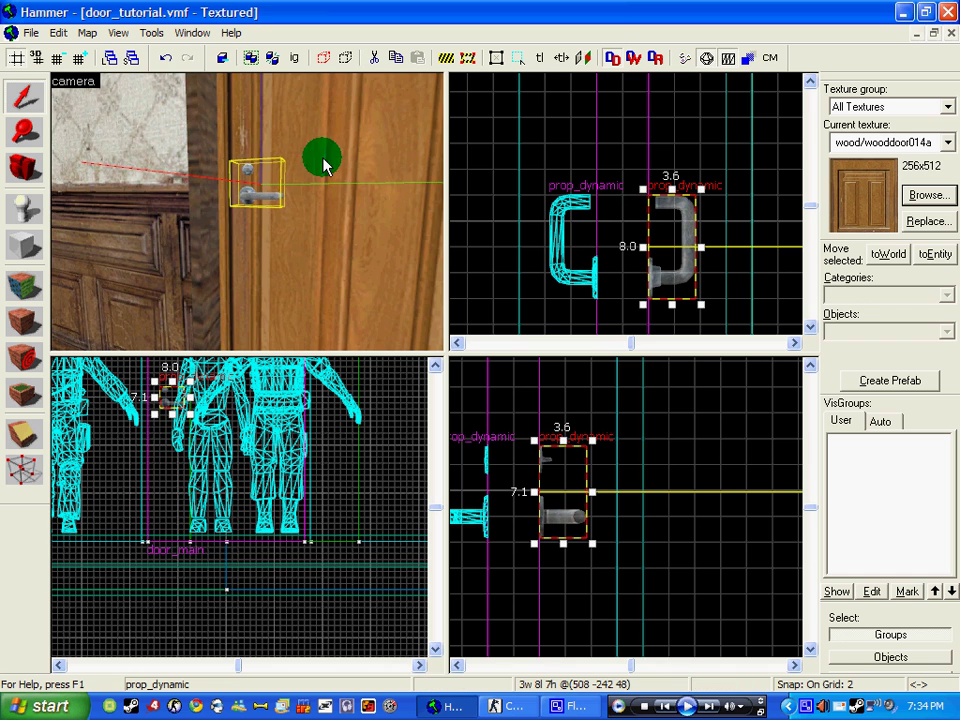
- Set the parent of the first doorknob, the one using doorknobb.mdl, to door_main
key("s")
key("d")
key("s")
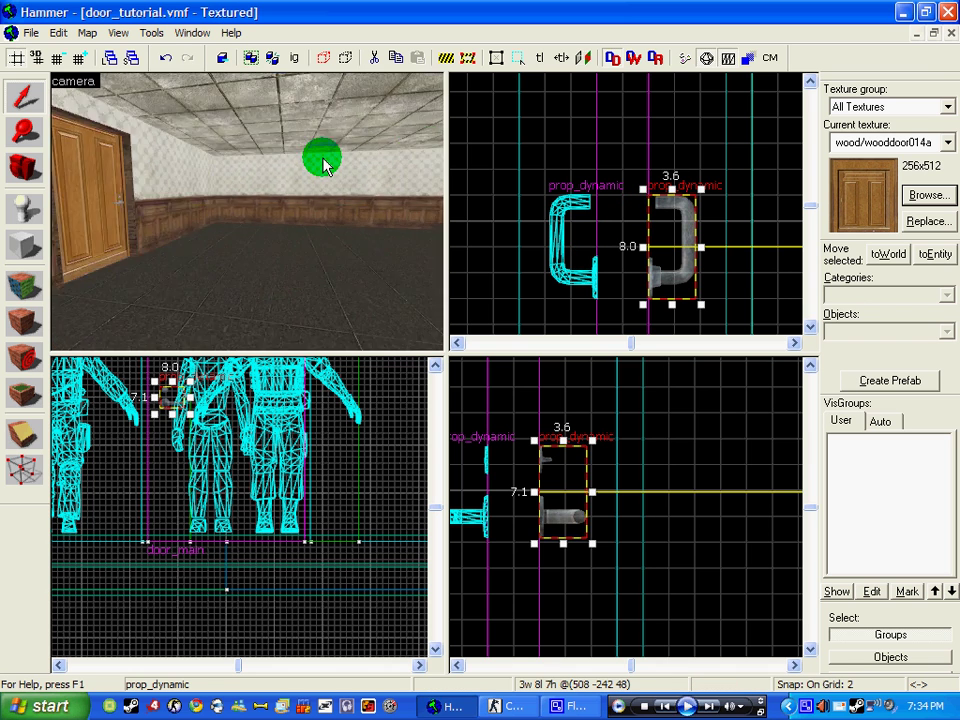
key("w")
key("a")
left_click(299, 164)
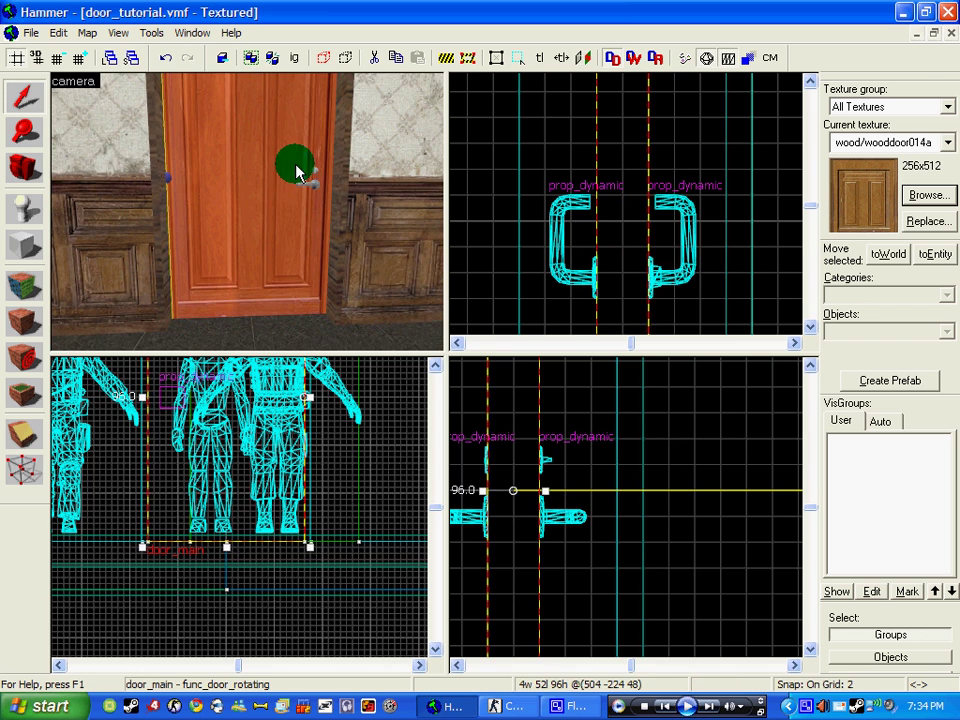
left_click(316, 187)
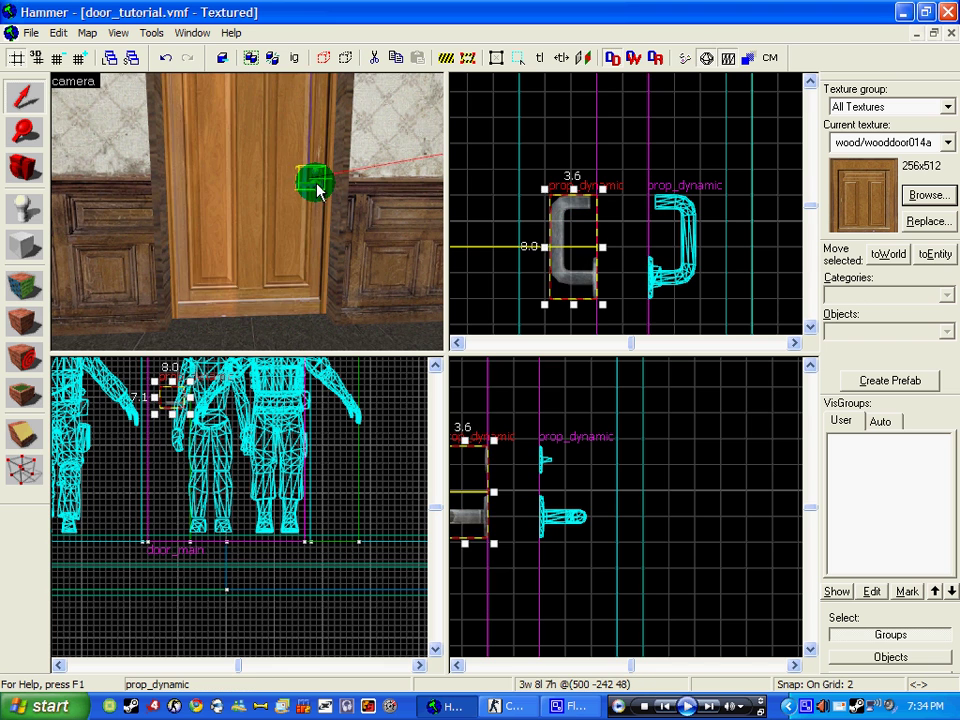
key("w")
left_click_drag(315, 188, 290, 182)
double_click(282, 187)
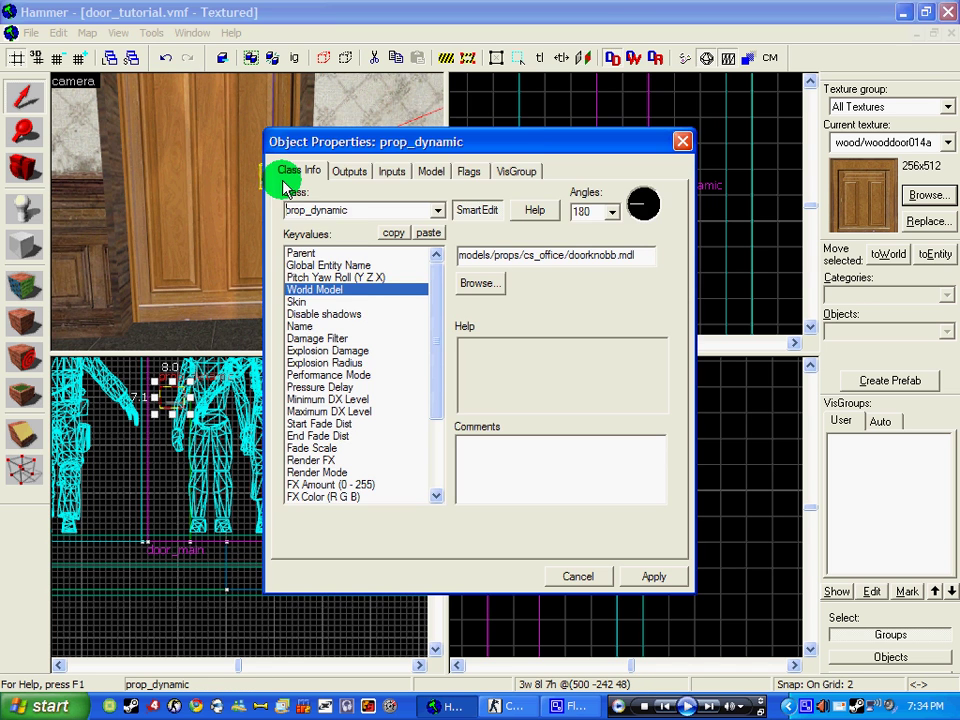
left_click(306, 253)
left_click(474, 254)
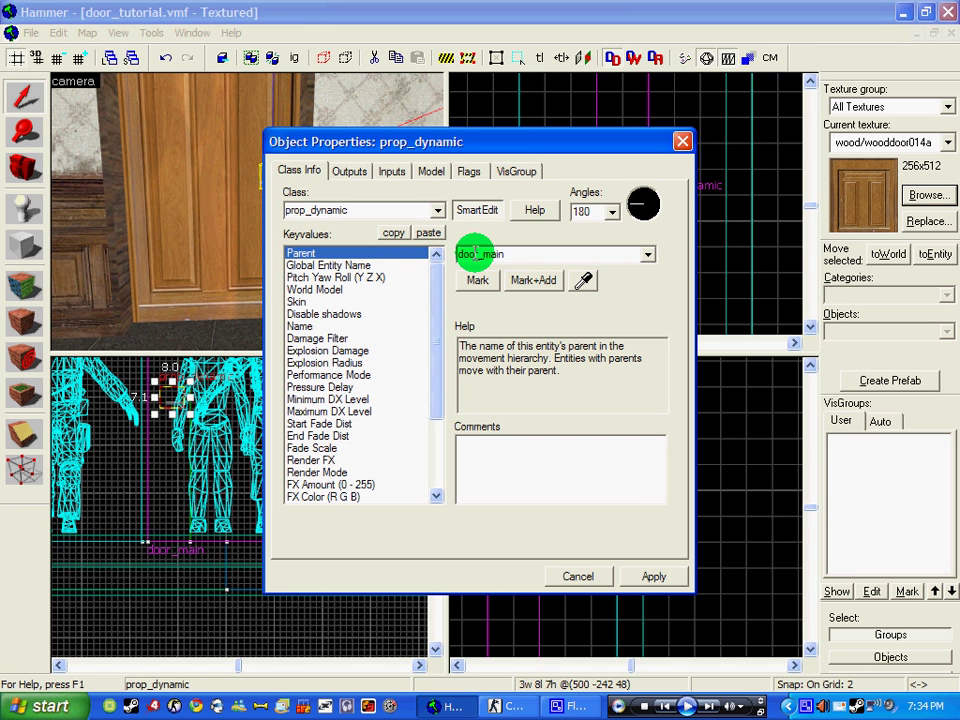
left_click(643, 575)
left_click(580, 575)
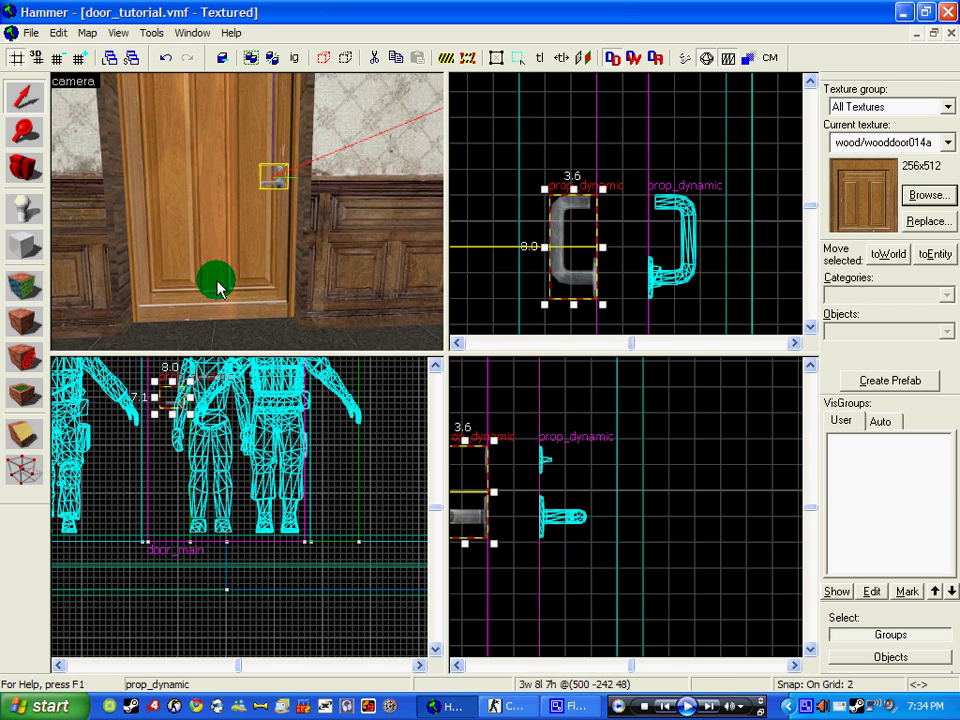
- Set the parent of the doorknob on the opposite face to door_main by picking the door in the camera view
key("z")
key("w")
key("z")
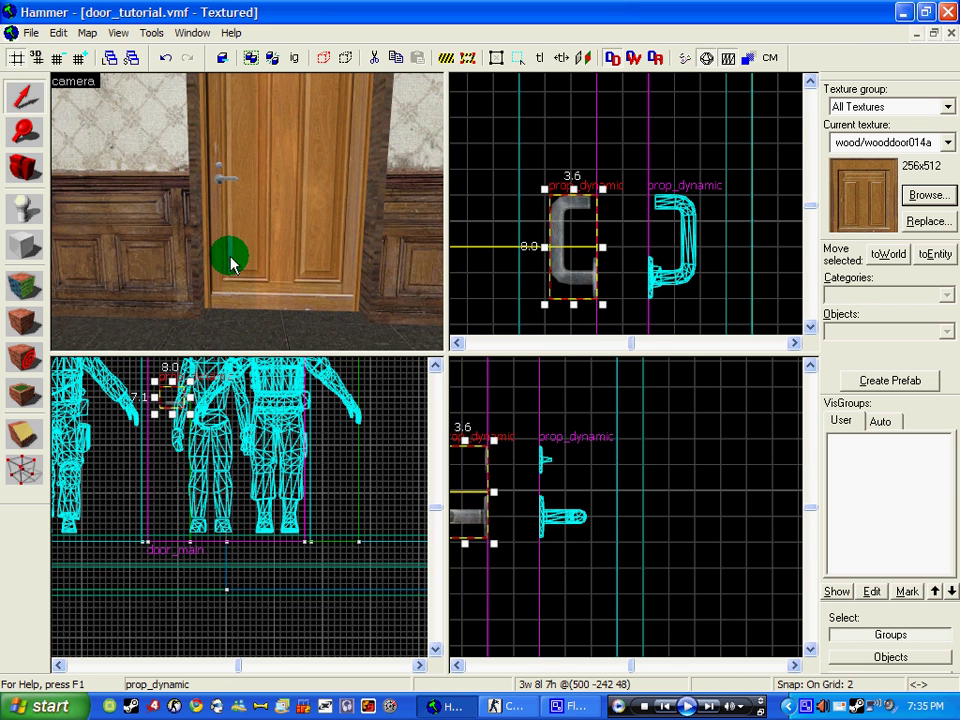
double_click(218, 176)
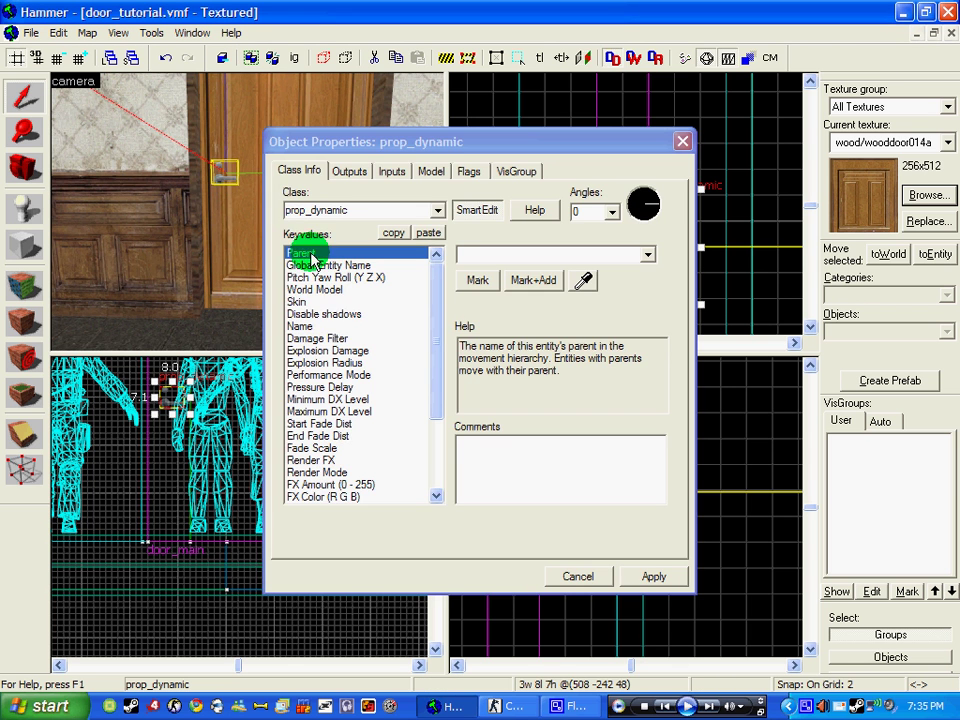
left_click(584, 279)
left_click(298, 90)
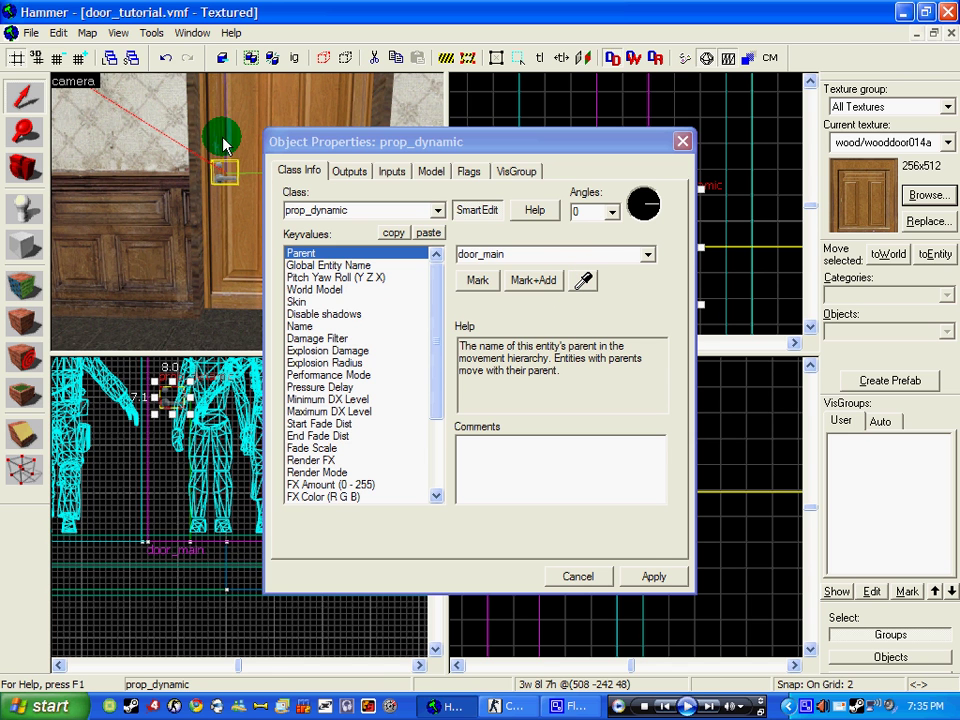
left_click(645, 576)
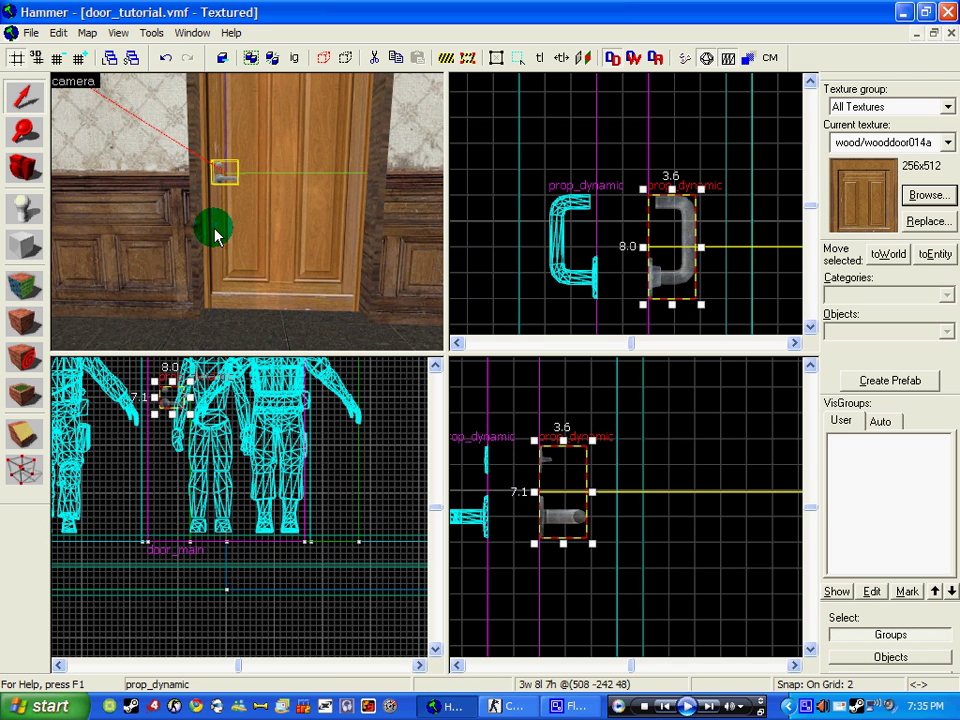
- Compile the map with the current run settings, including launching the game after compiling
key("Down")
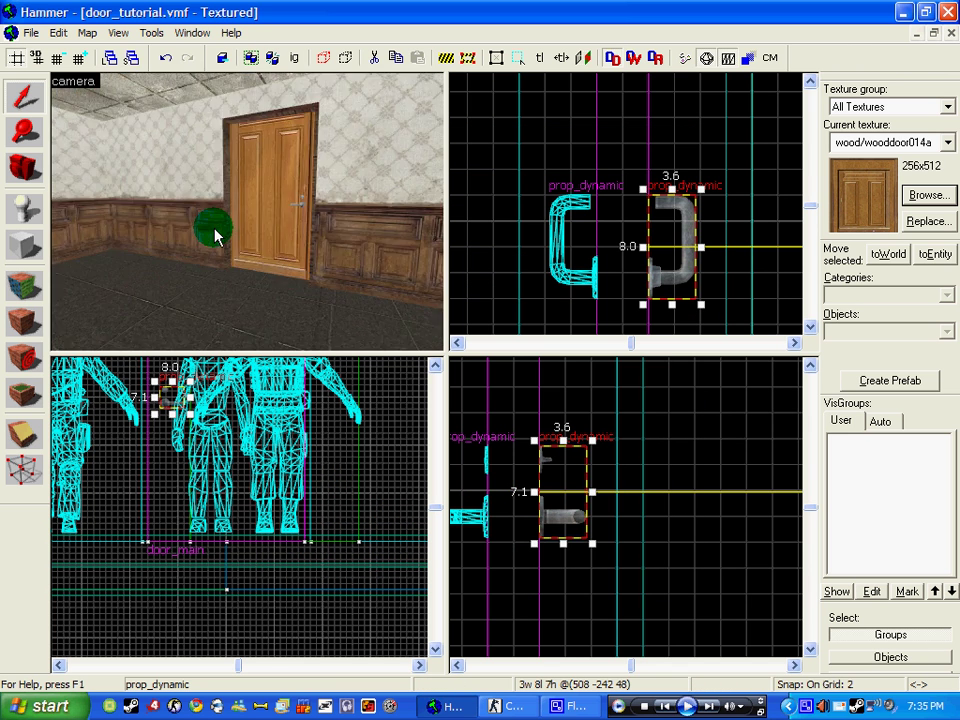
key("F9")
key("Return")
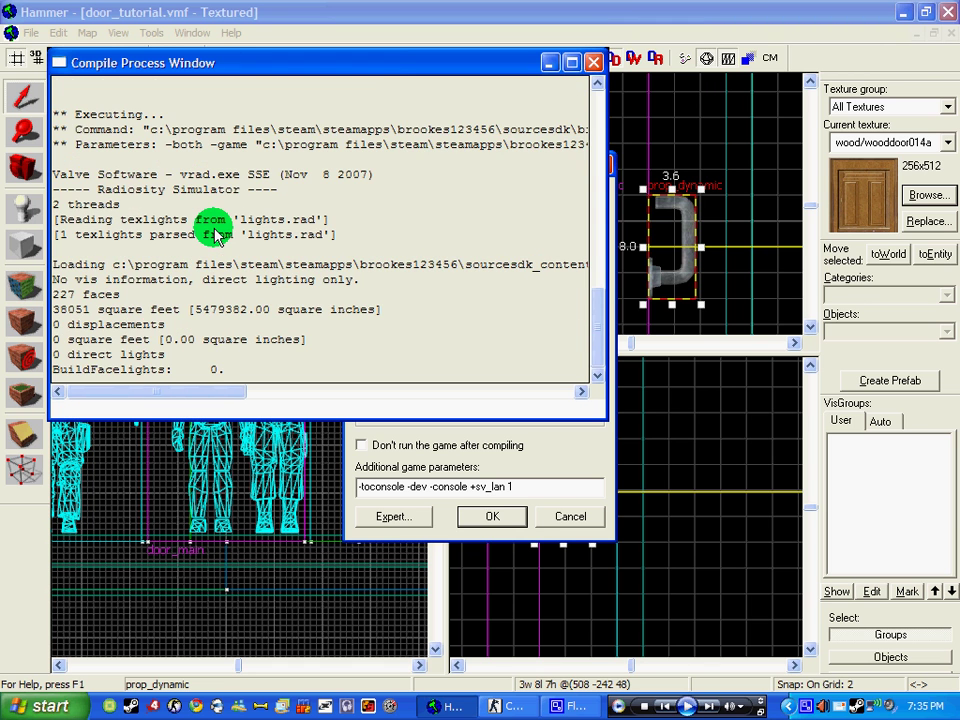
left_click(480, 409)
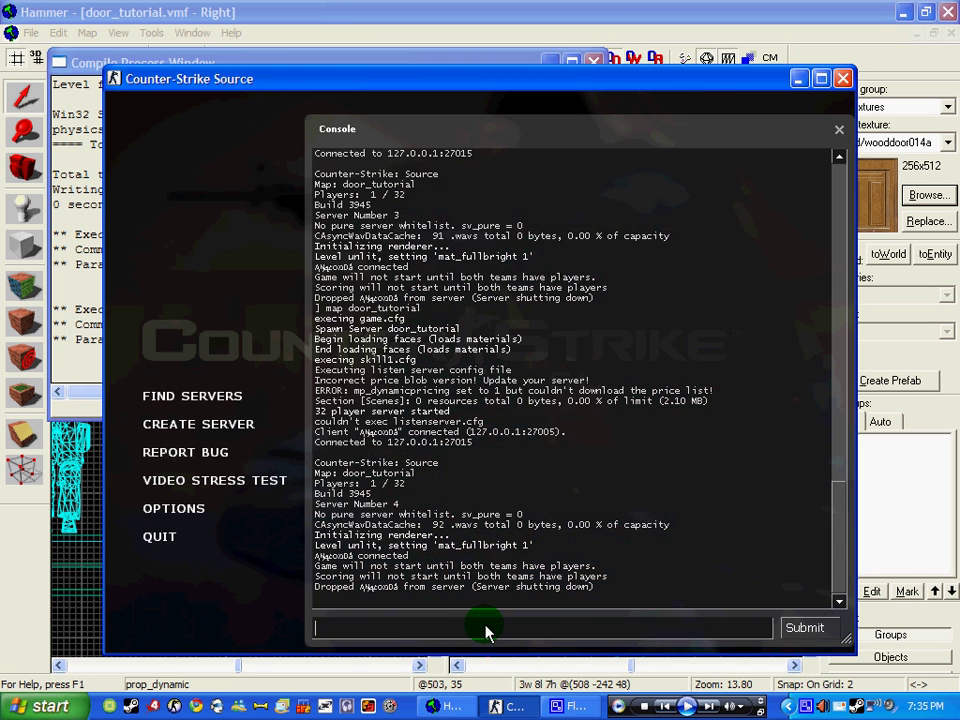
- Load the map in the game with the console command map door_tutorial and enter the match on the Counter-Terrorist side
left_click(487, 630)
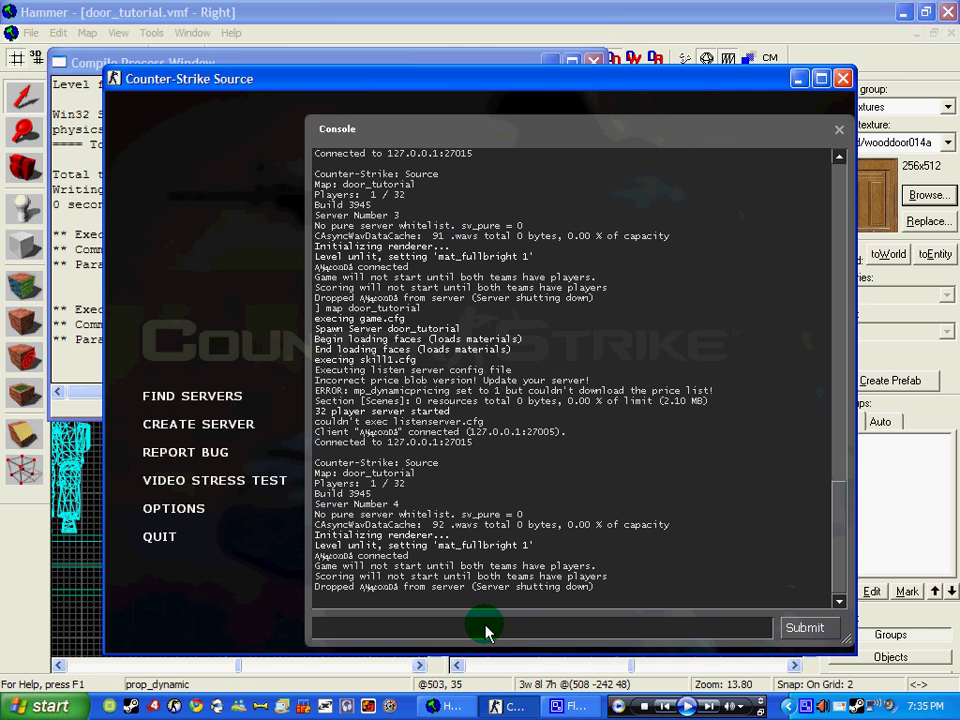
type("map door_tutorial")
key("Return")
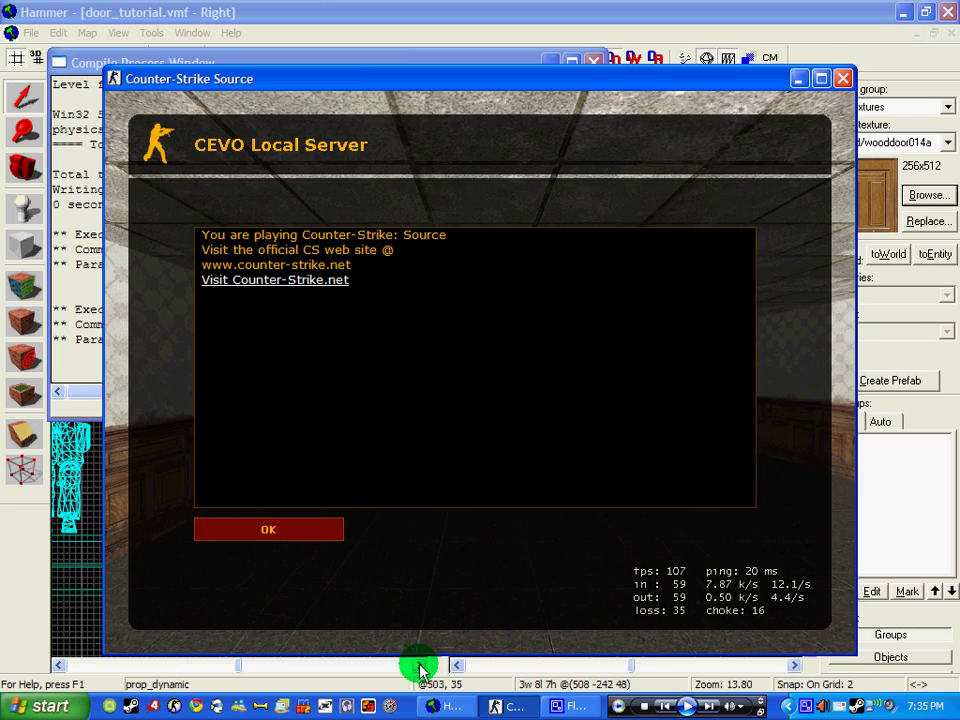
key("Return")
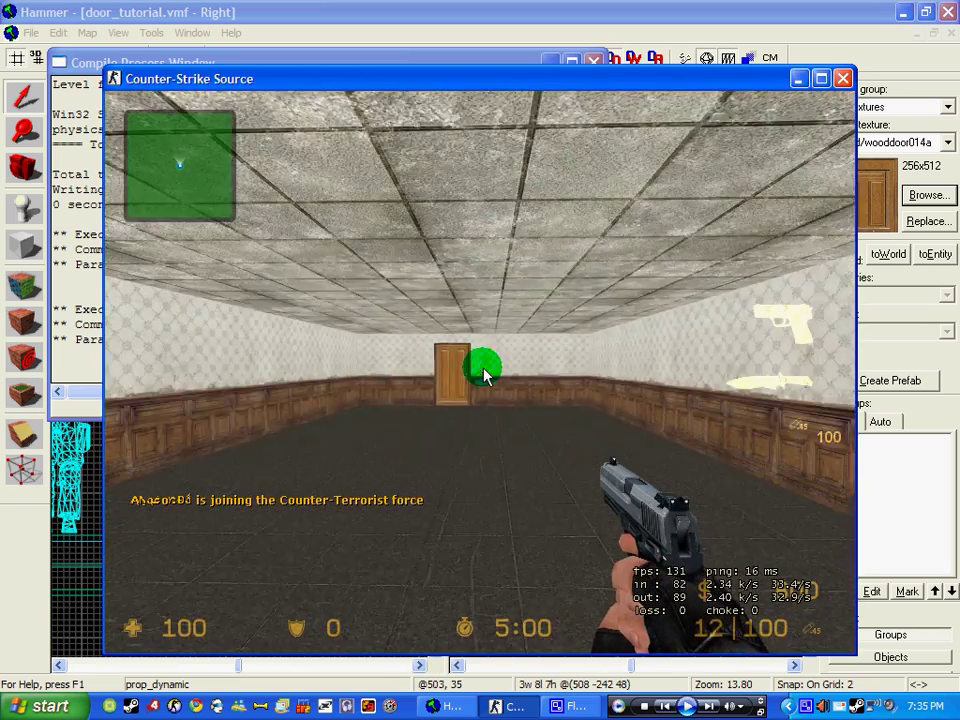
- Walk up to the closed wooden door and examine its doorknob and fit in the frame from several angles
key("w")
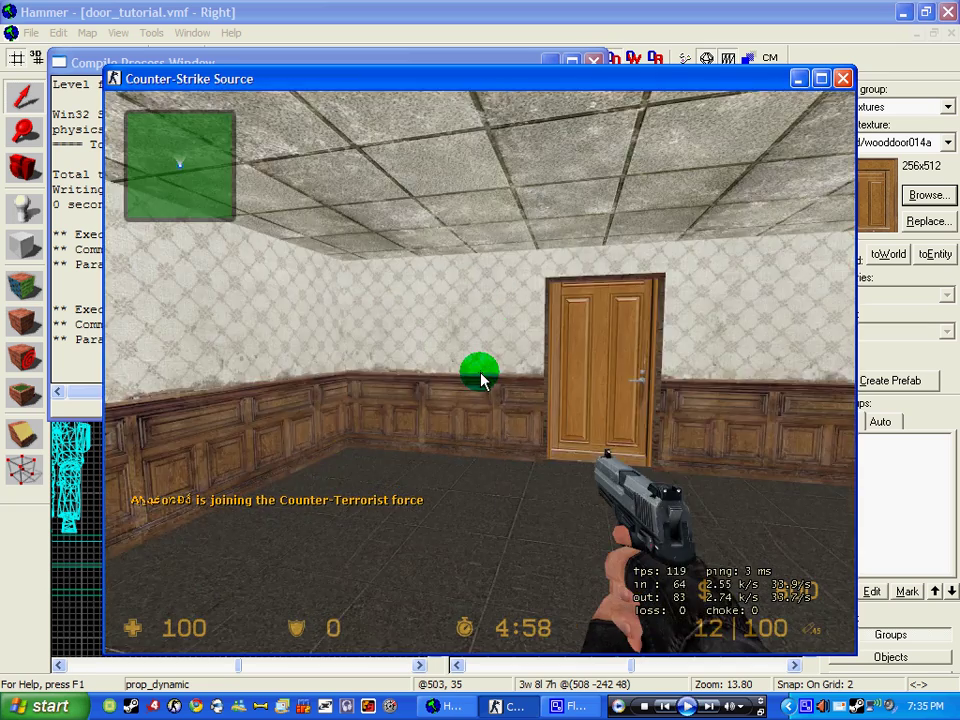
key("w")
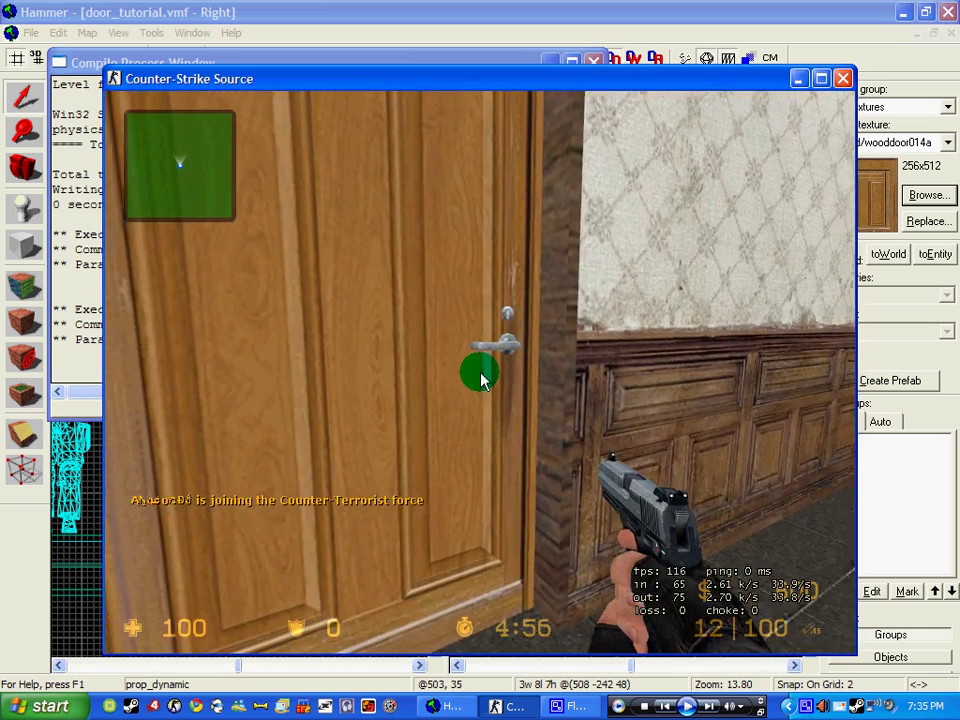
key("d")
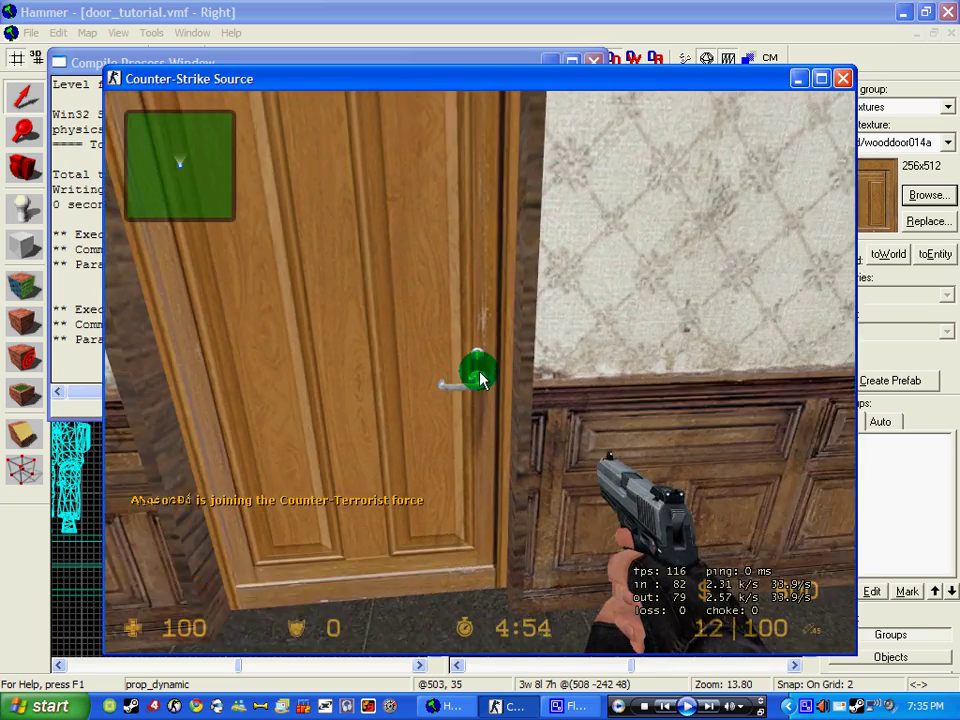
key("a")
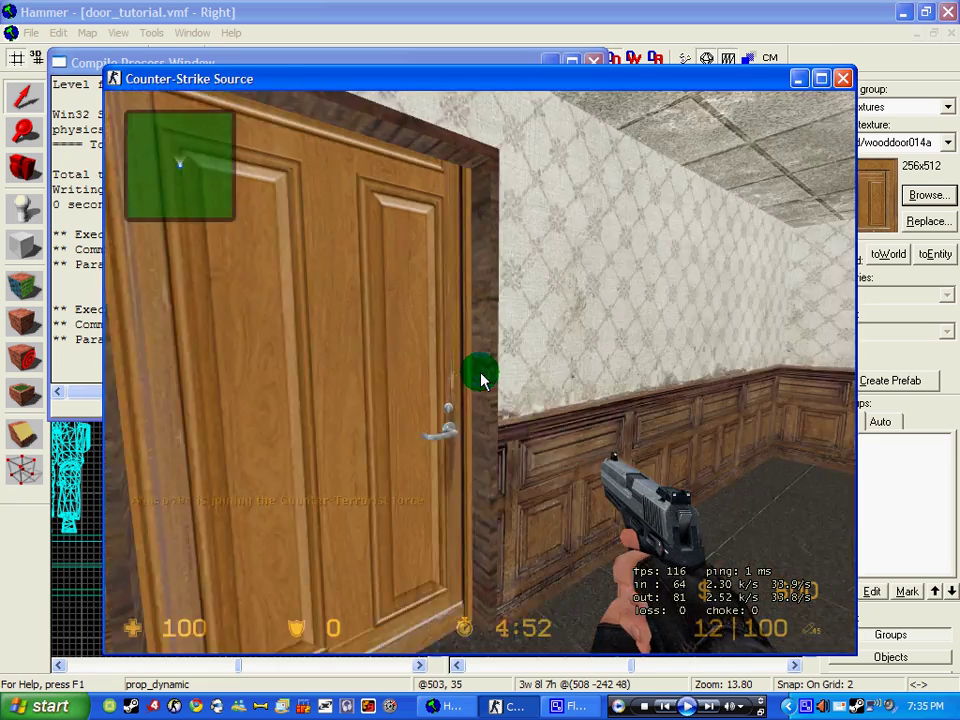
key("d")
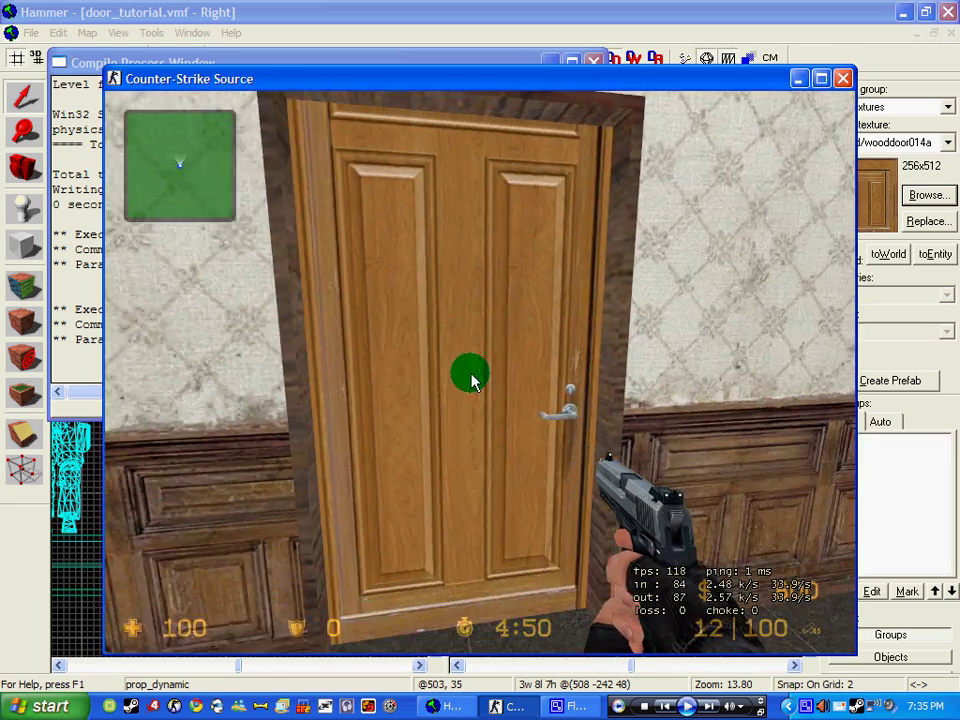
- Open the door and walk through the doorway to check from both sides how the door and its doorknobs swing together
key("w")
key("e")
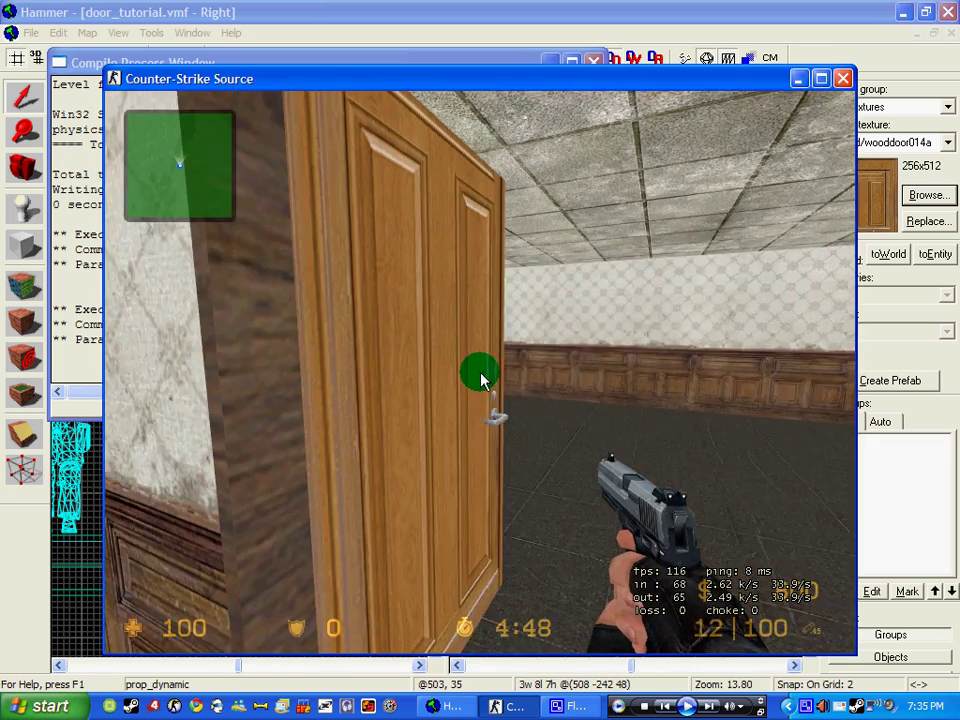
key("s")
key("d")
key("w")
key("a")
key("w")
key("s")
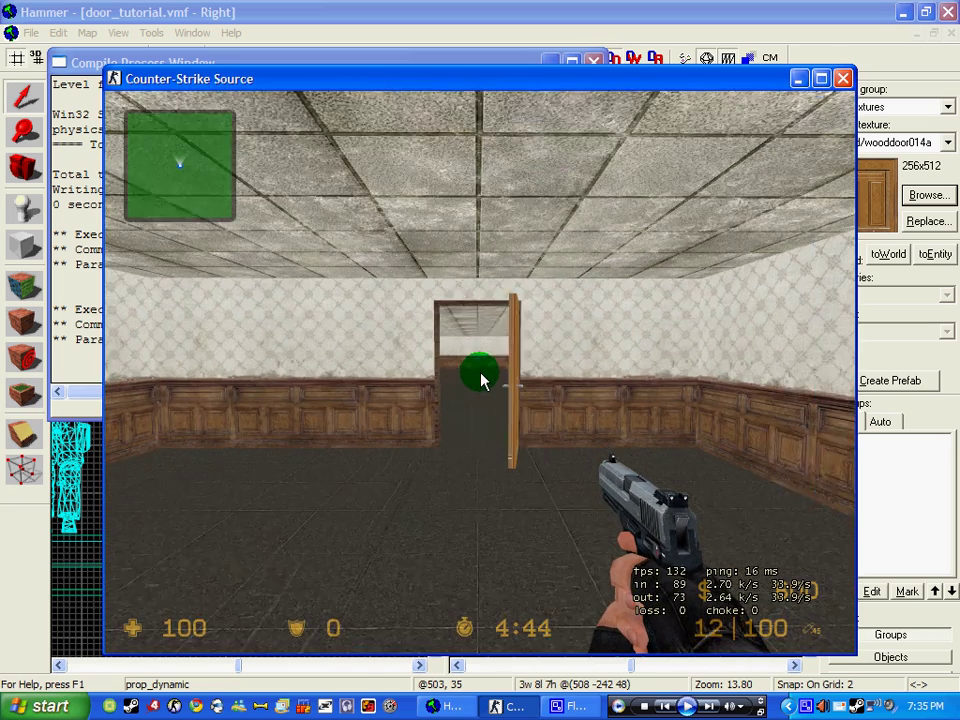